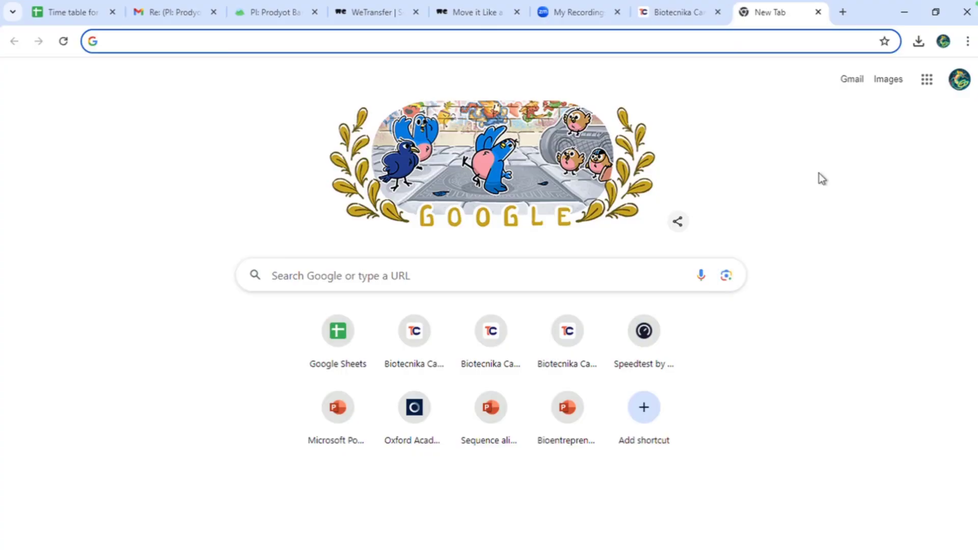
Step: Search Google for 'pymol' using the autocomplete suggestion
{"action": "left_click", "coordinate": [426, 281]}
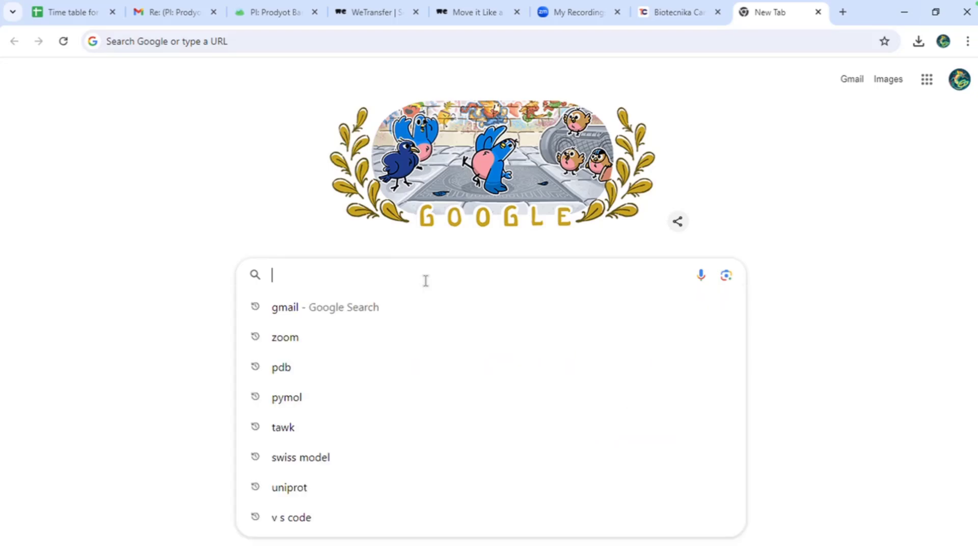
{"action": "type", "text": "py"}
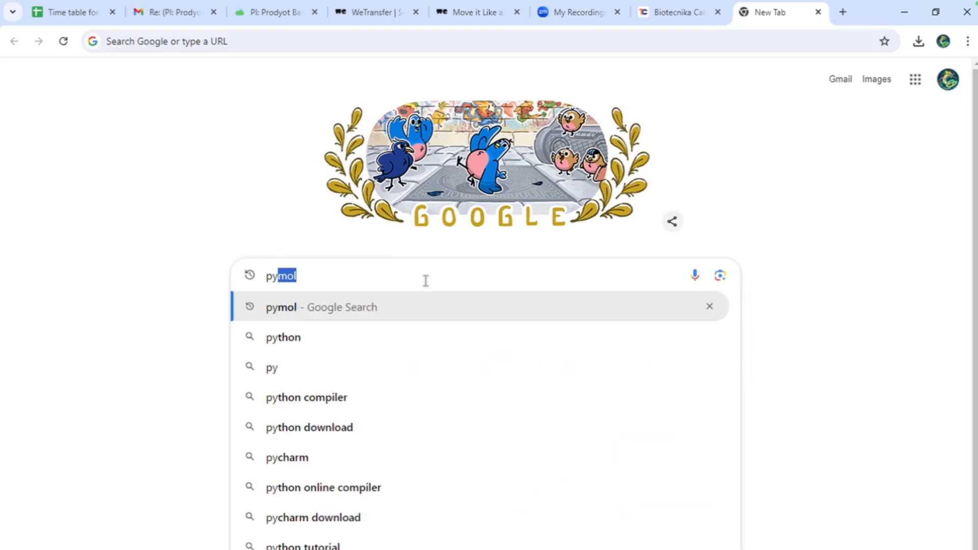
{"action": "key", "text": "Escape"}
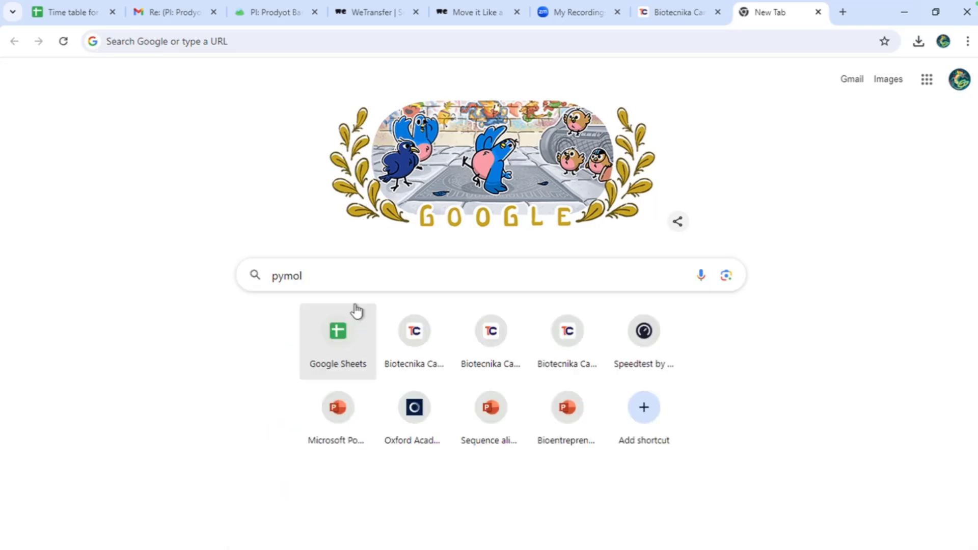
{"action": "key", "text": "Return"}
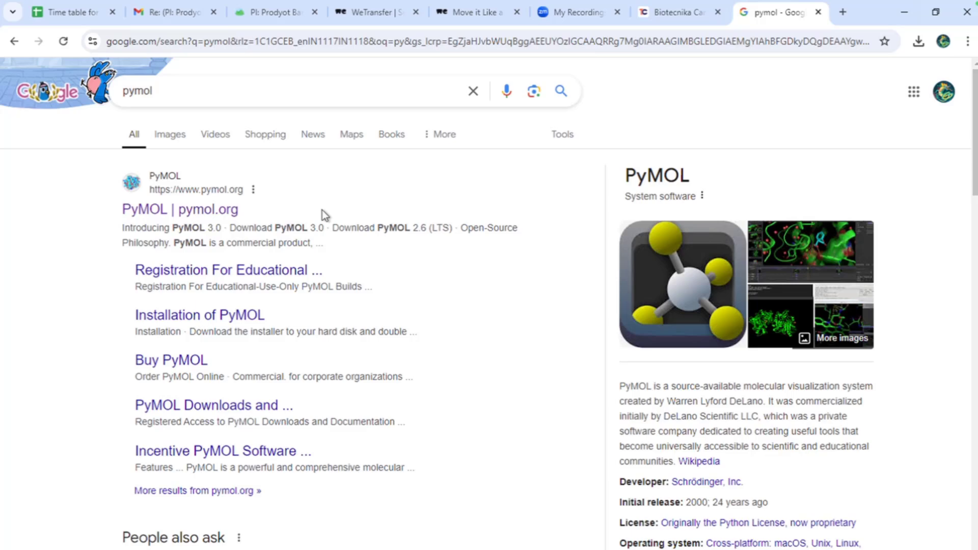
Step: Open pymol.org and download the PyMOL 3.0 Windows EXE installer
{"action": "left_click", "coordinate": [201, 219]}
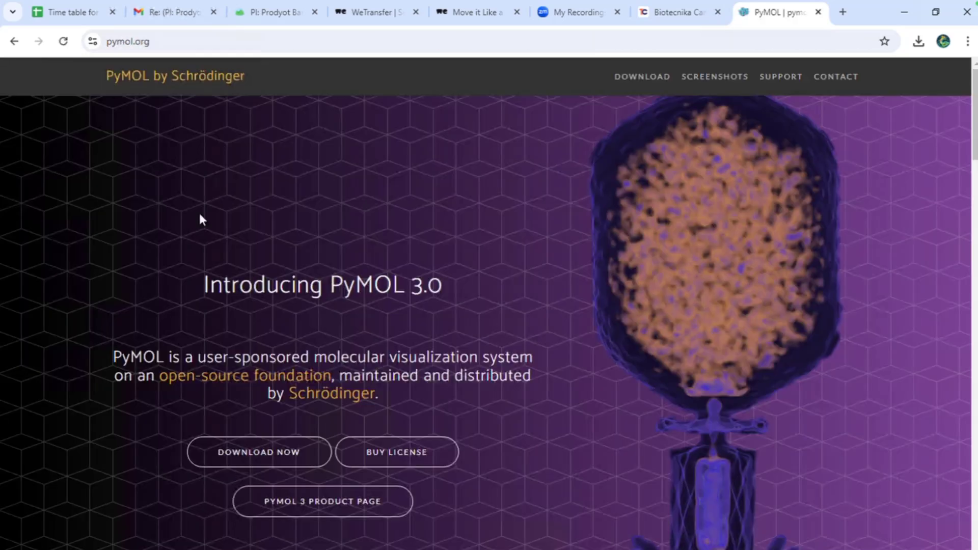
{"action": "scroll", "coordinate": [656, 249], "scroll_direction": "down", "scroll_amount": 1}
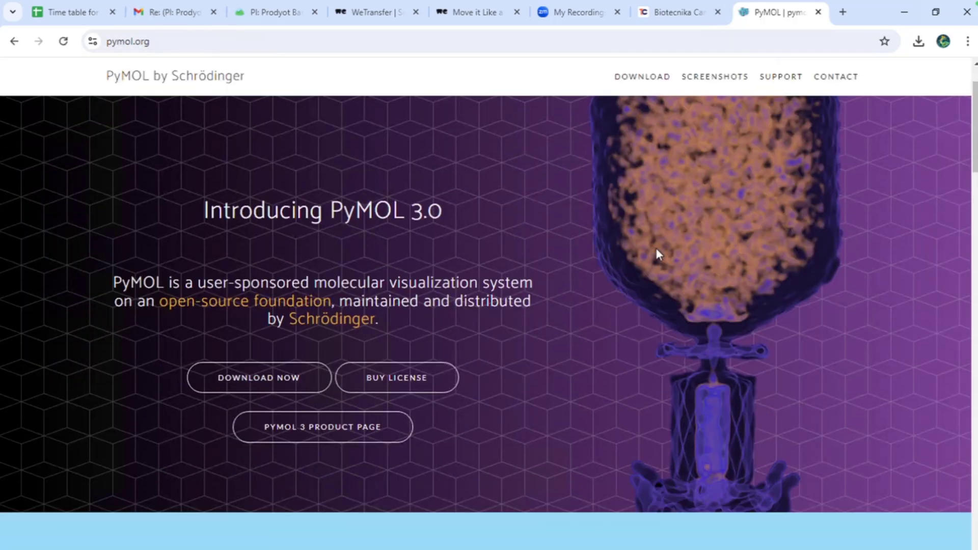
{"action": "scroll", "coordinate": [656, 253], "scroll_direction": "down", "scroll_amount": 3}
{"action": "scroll", "coordinate": [656, 254], "scroll_direction": "down", "scroll_amount": 2}
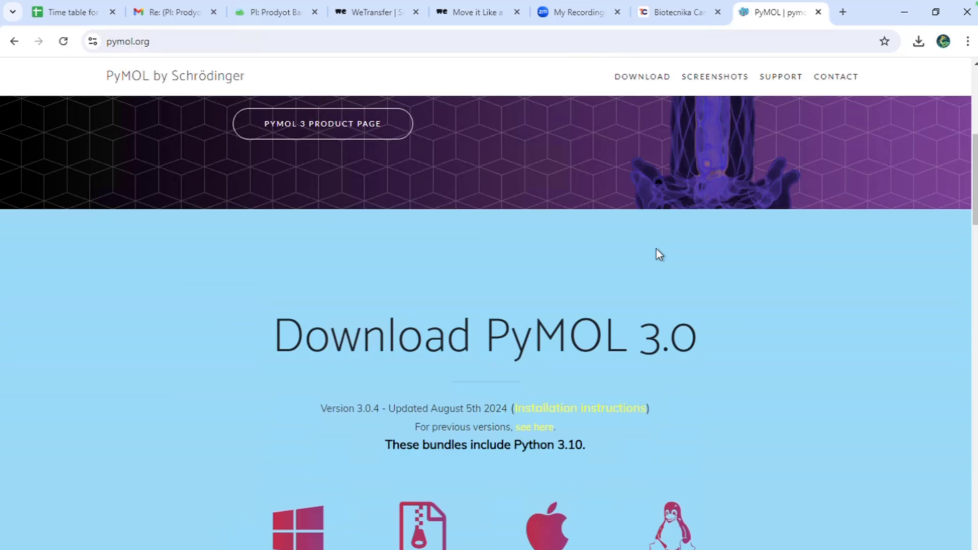
{"action": "scroll", "coordinate": [656, 250], "scroll_direction": "down", "scroll_amount": 2}
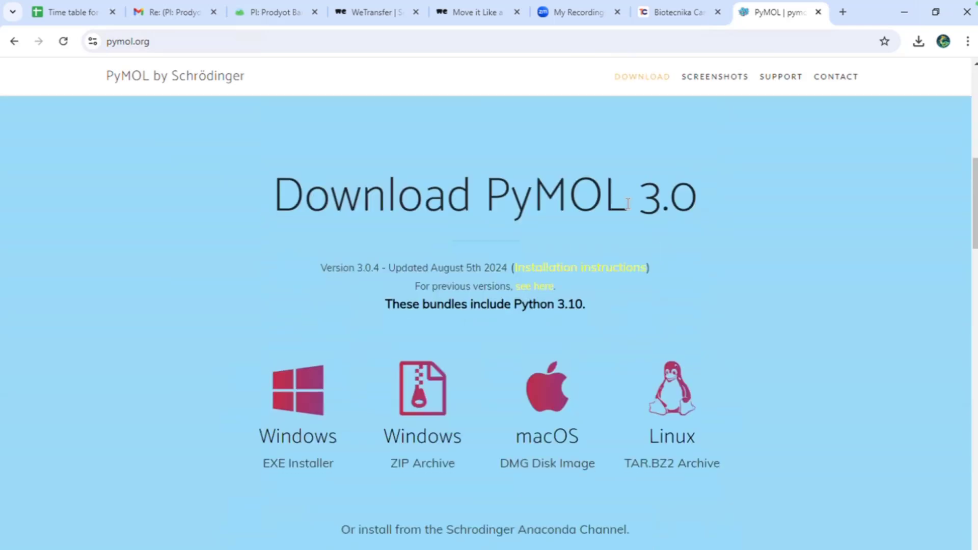
{"action": "left_click", "coordinate": [302, 439]}
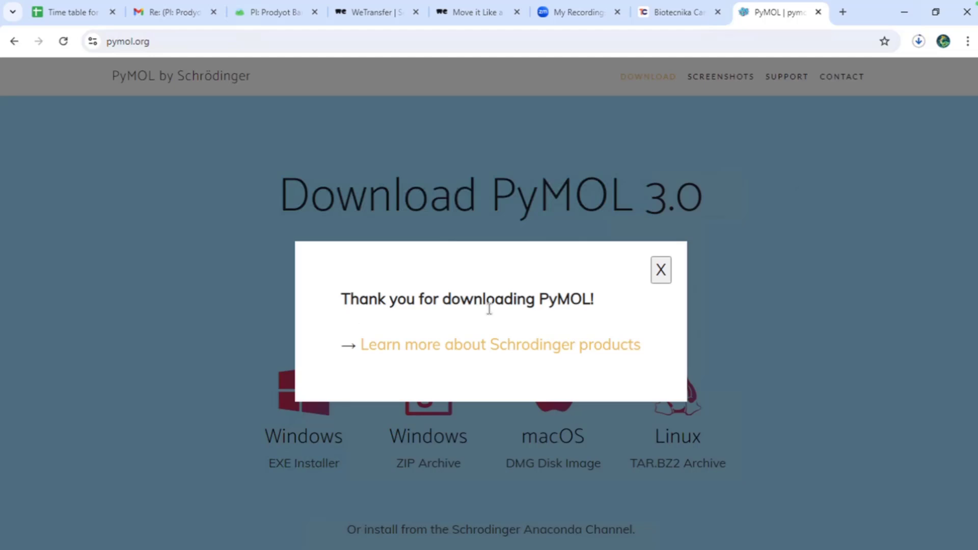
Step: Check the installer's progress in Chrome's downloads panel, then close it
{"action": "left_click", "coordinate": [917, 42]}
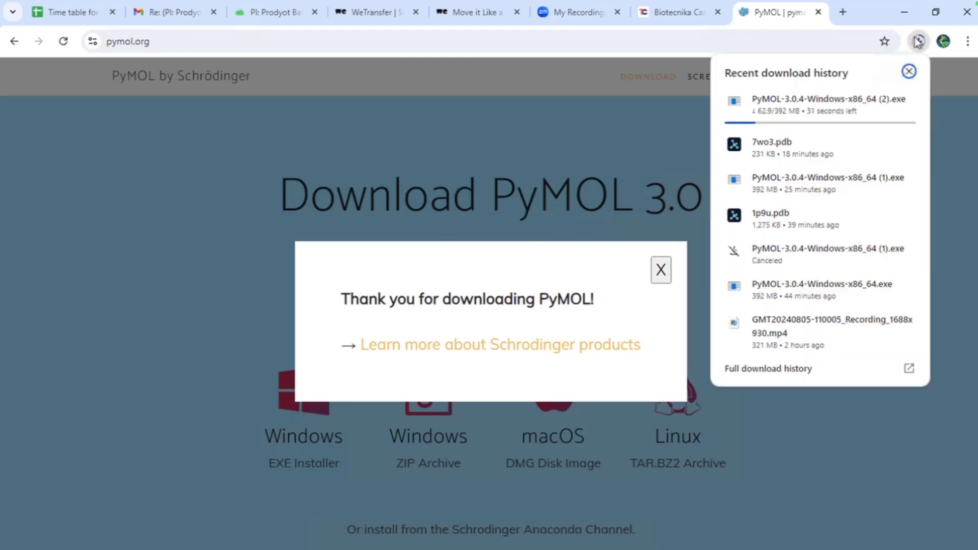
{"action": "left_click", "coordinate": [917, 42]}
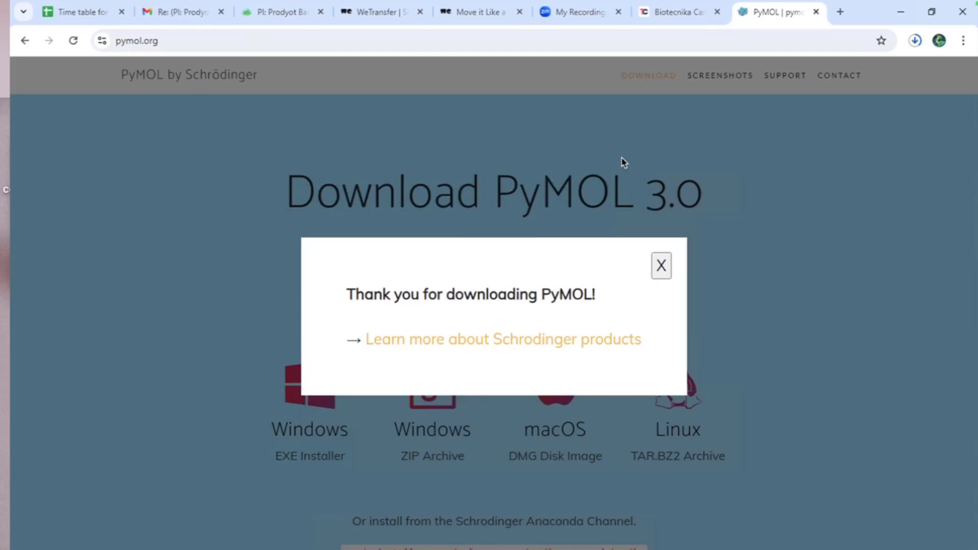
{"action": "key", "text": "ctrl+Up"}
Step: Switch to the pymol.org page in Safari on the Mac and scroll to the download section
{"action": "left_click", "coordinate": [524, 432]}
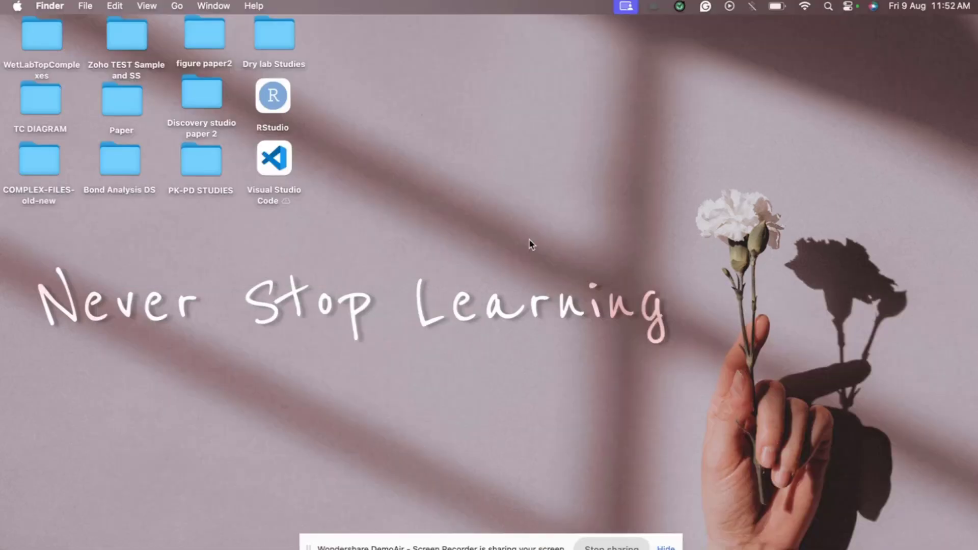
{"action": "left_click", "coordinate": [97, 548]}
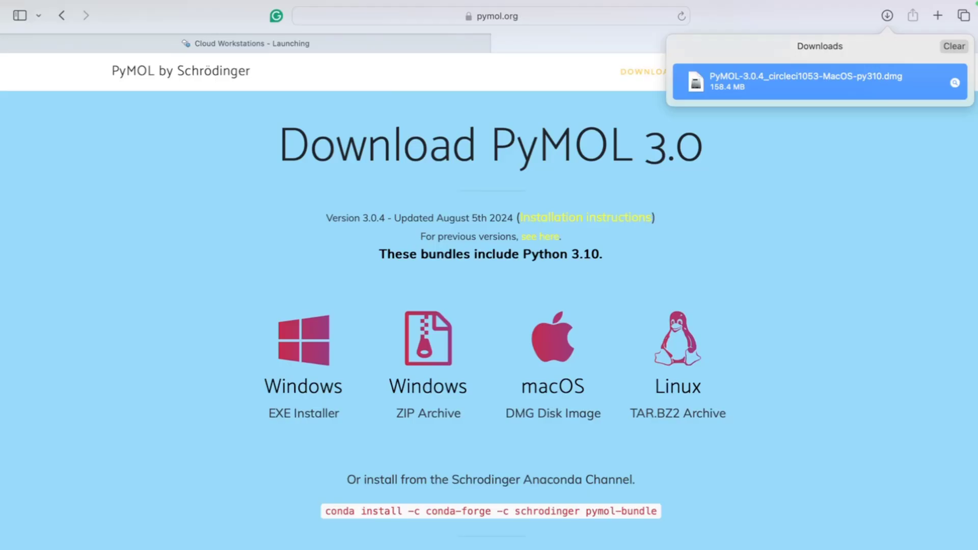
{"action": "left_click", "coordinate": [845, 136]}
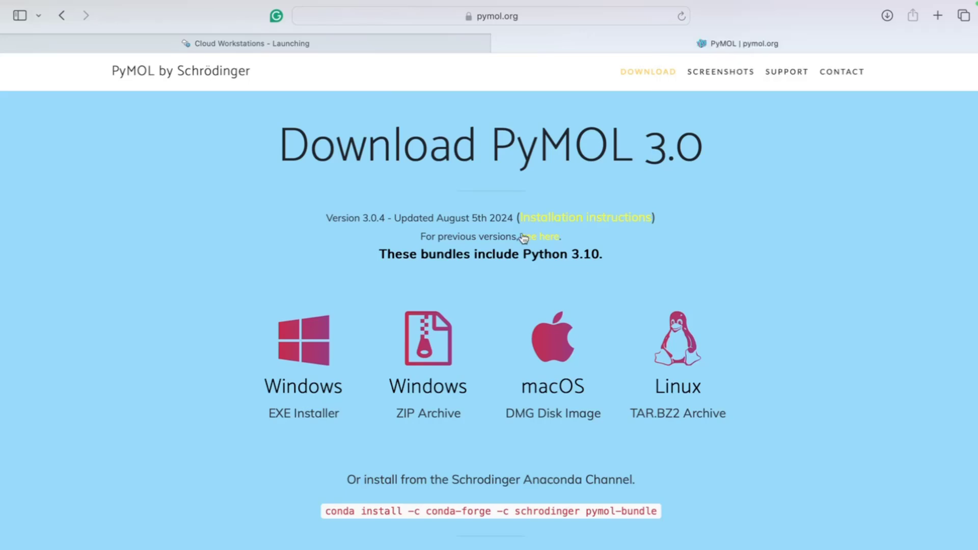
{"action": "scroll", "coordinate": [523, 238], "scroll_direction": "down", "scroll_amount": 3}
{"action": "scroll", "coordinate": [522, 234], "scroll_direction": "up", "scroll_amount": 9}
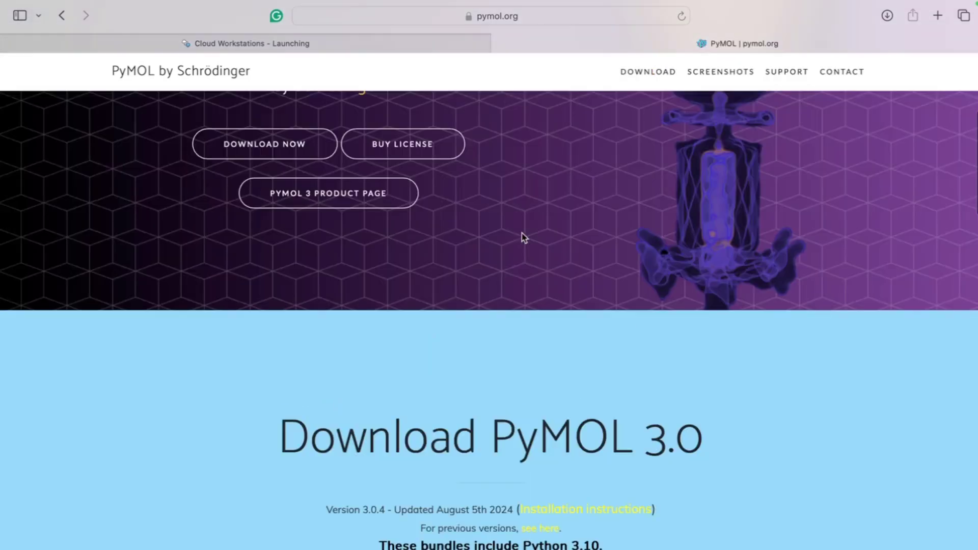
{"action": "scroll", "coordinate": [523, 238], "scroll_direction": "up", "scroll_amount": 6}
{"action": "scroll", "coordinate": [523, 238], "scroll_direction": "down", "scroll_amount": 7}
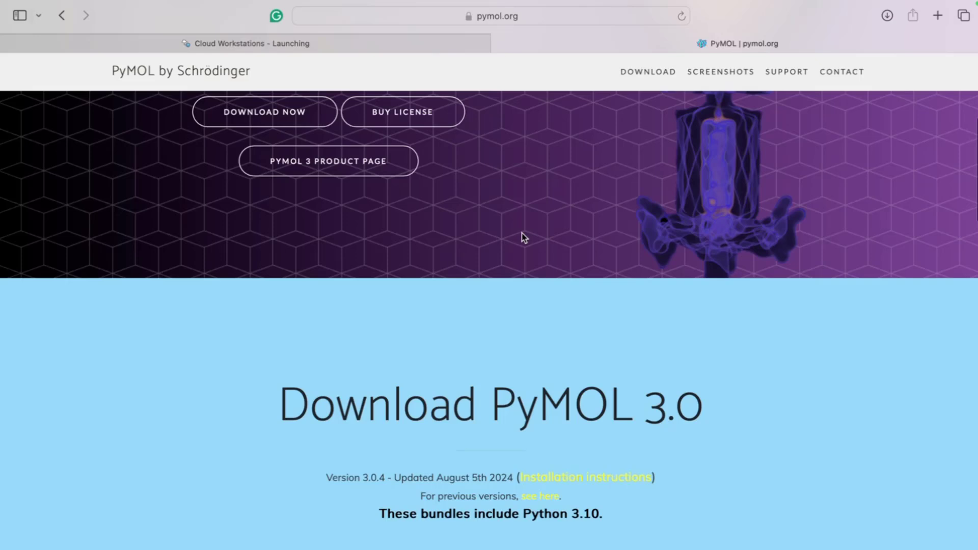
{"action": "scroll", "coordinate": [524, 238], "scroll_direction": "down", "scroll_amount": 4}
{"action": "scroll", "coordinate": [524, 238], "scroll_direction": "down", "scroll_amount": 1}
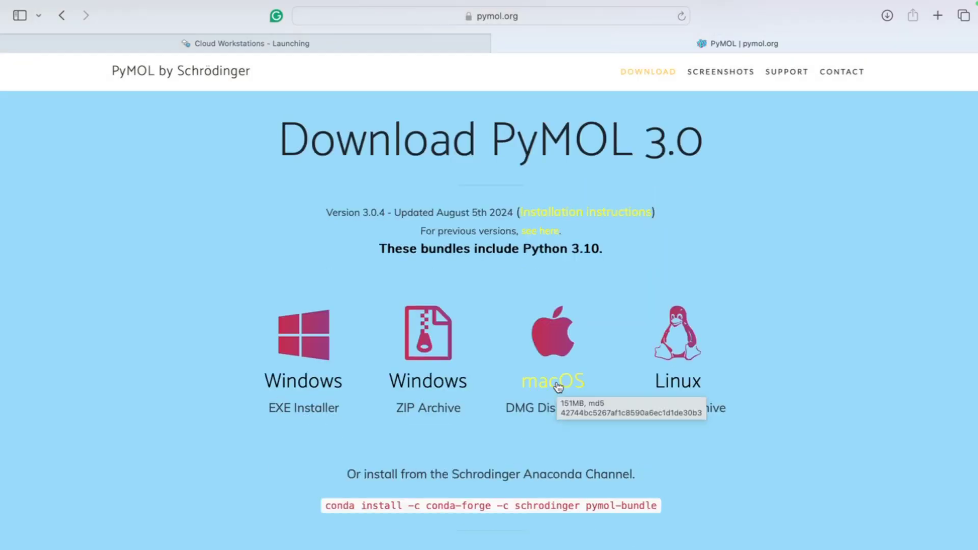
Step: Download the PyMOL 3.0 macOS disk image and open the .dmg from Downloads
{"action": "left_click", "coordinate": [885, 16]}
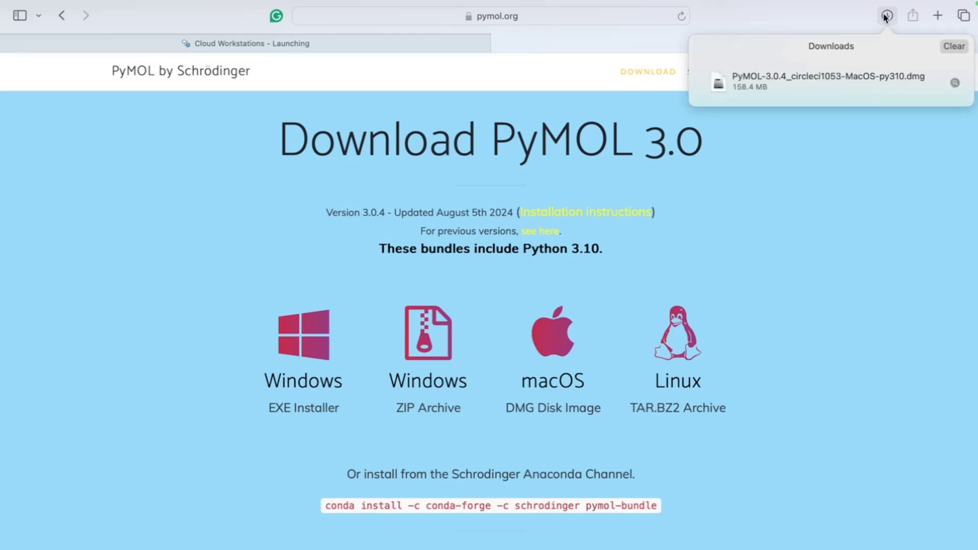
{"action": "left_click", "coordinate": [824, 86]}
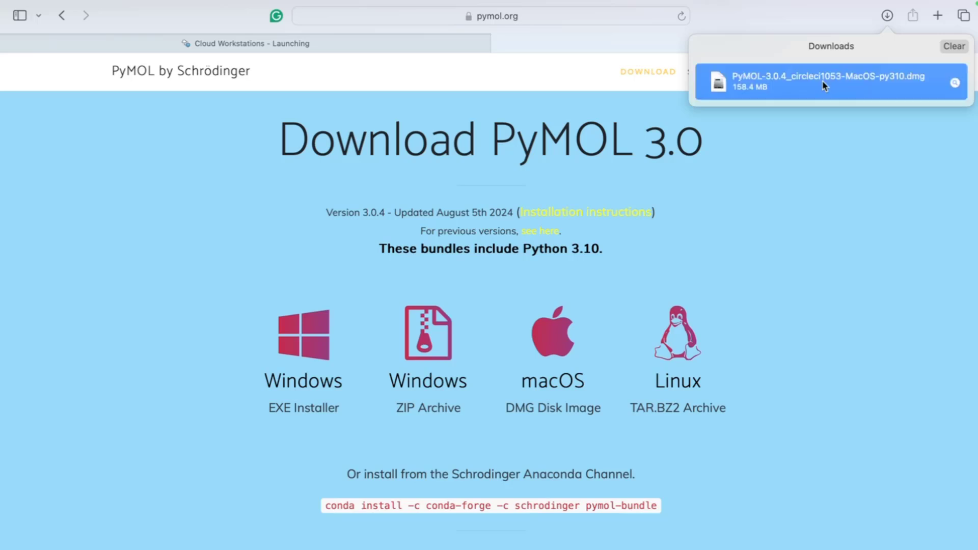
{"action": "double_click", "coordinate": [824, 85]}
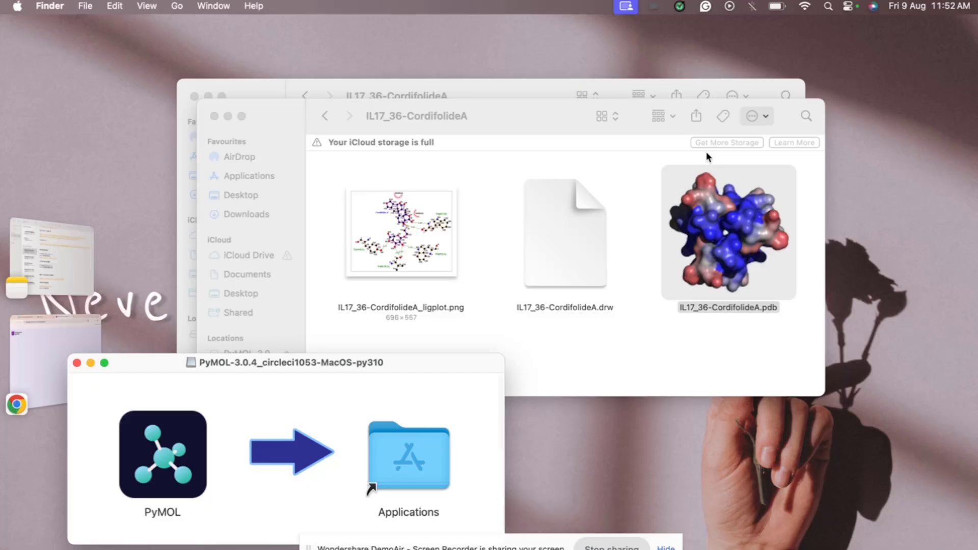
Step: Copy PyMOL from the disk image into Applications, replacing the older version
{"action": "left_click_drag", "start_coordinate": [414, 366], "coordinate": [689, 169]}
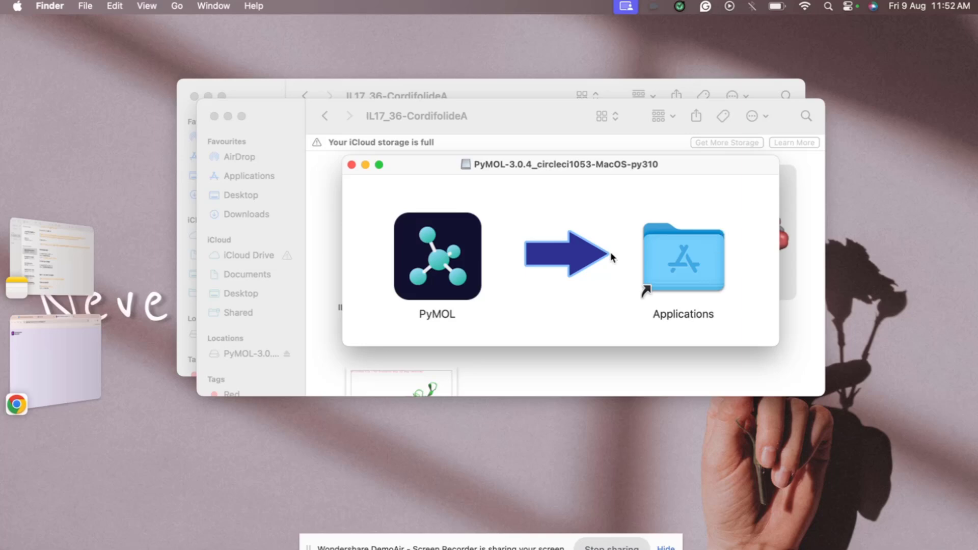
{"action": "left_click_drag", "start_coordinate": [426, 290], "coordinate": [701, 265]}
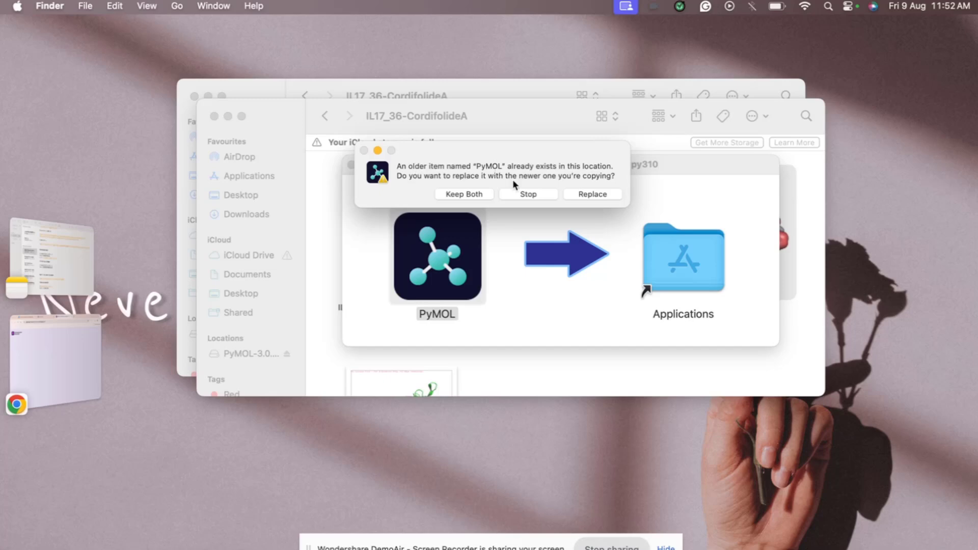
{"action": "left_click", "coordinate": [541, 195]}
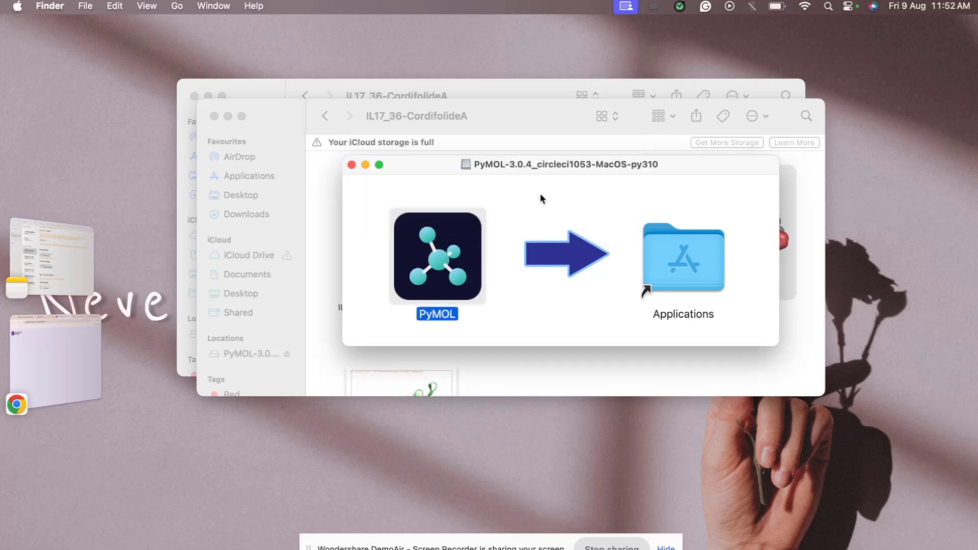
Step: Close the PyMOL disk-image window and clear the desktop
{"action": "left_click", "coordinate": [351, 165]}
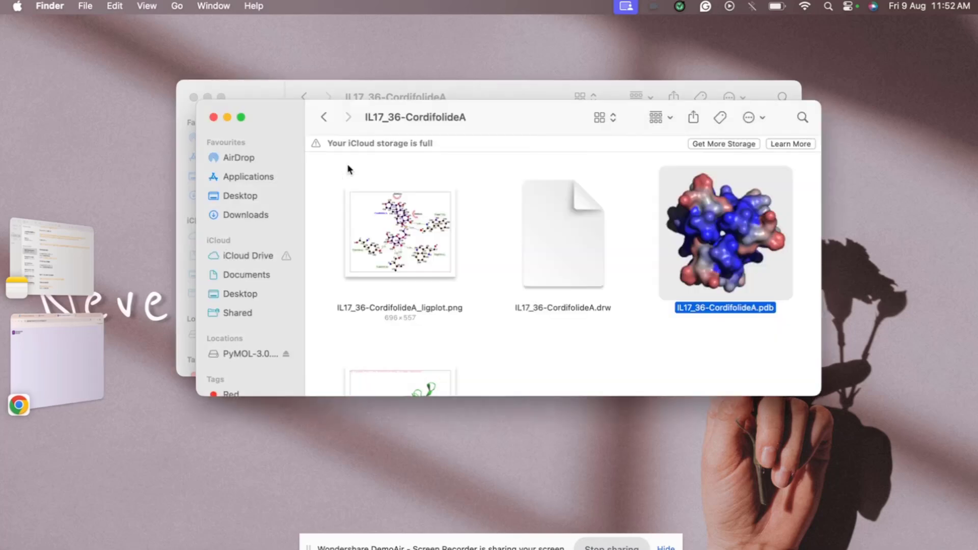
{"action": "left_click", "coordinate": [206, 486]}
{"action": "key", "text": "ctrl+Up"}
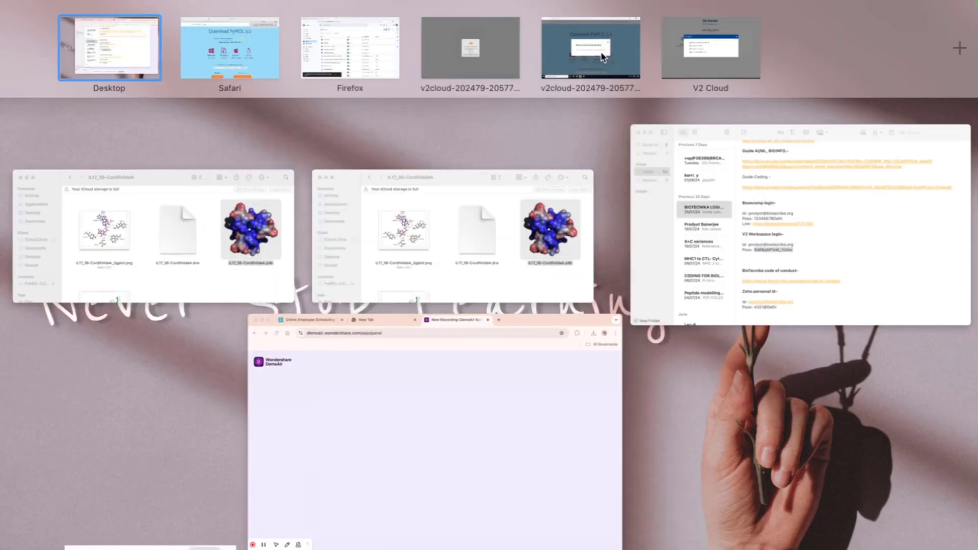
Step: Return to the Windows space, dismiss the thank-you popup, and launch the PyMOL 3.0.4 installer
{"action": "left_click", "coordinate": [603, 57]}
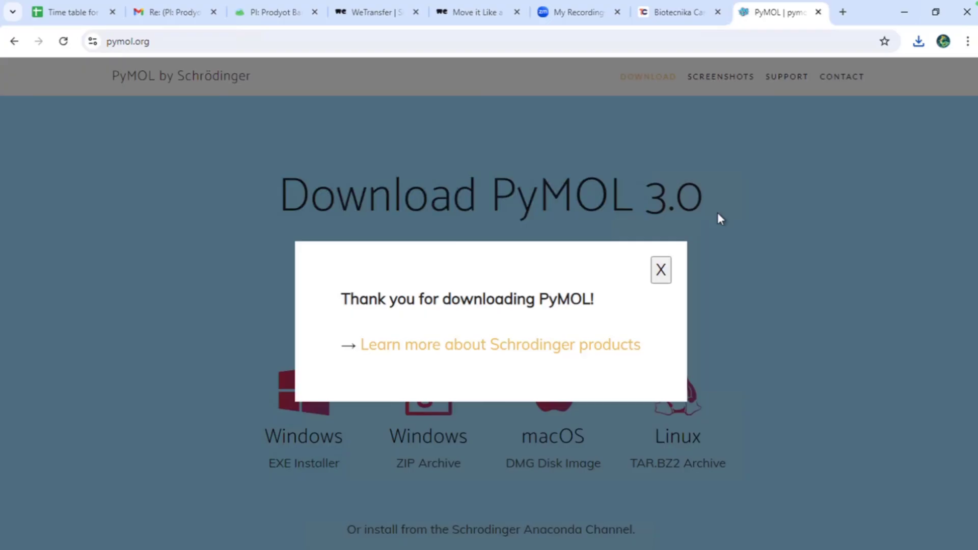
{"action": "left_click", "coordinate": [840, 203]}
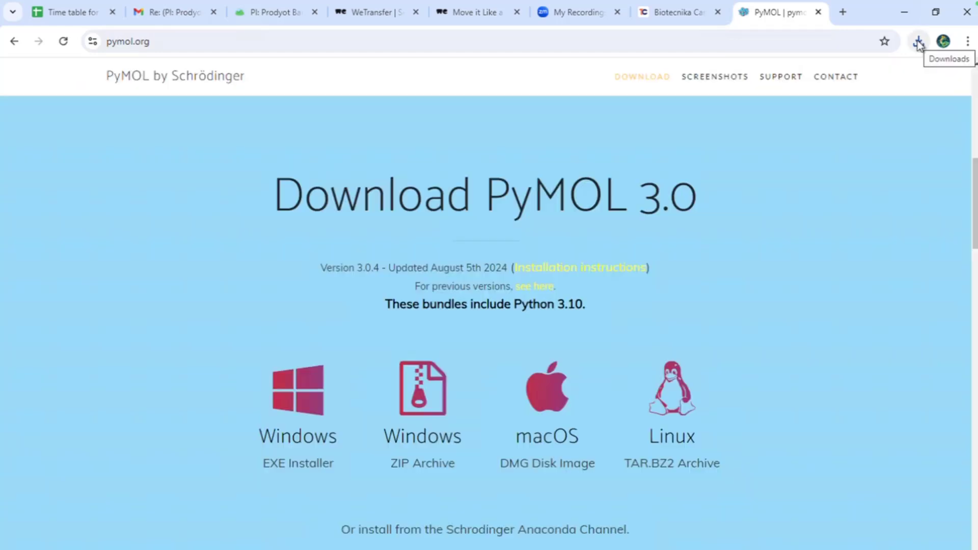
{"action": "left_click", "coordinate": [917, 42]}
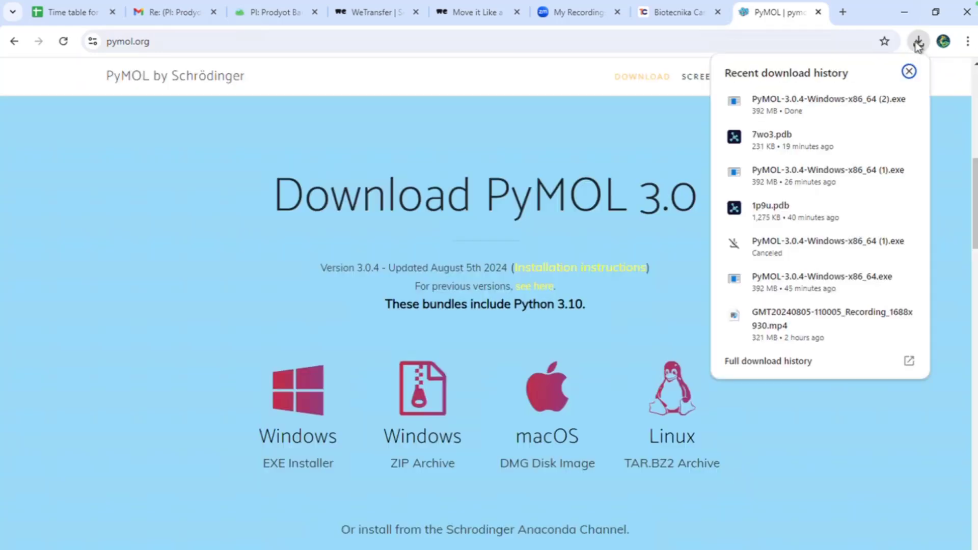
{"action": "left_click", "coordinate": [917, 43]}
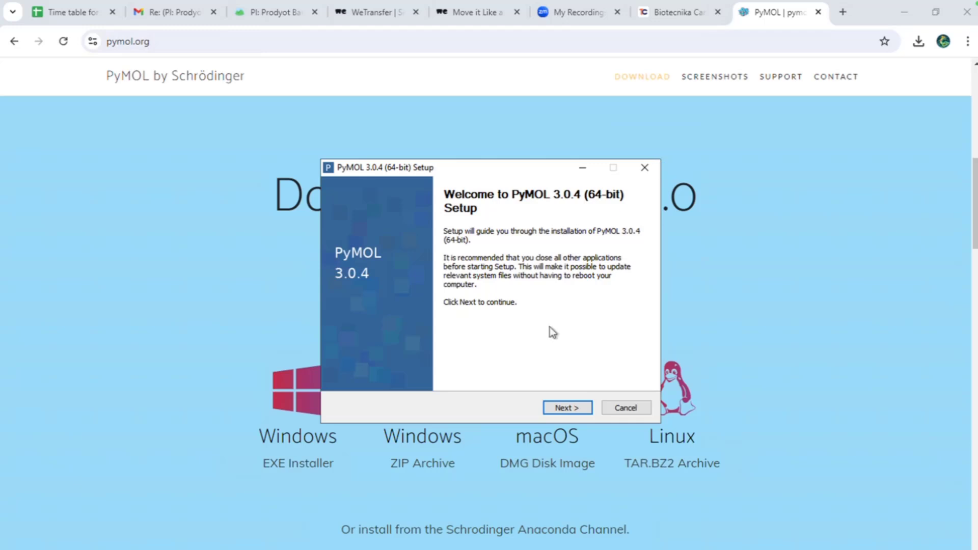
Step: Accept the license, install for just the current user, and adjust the destination folder path
{"action": "left_click", "coordinate": [568, 408]}
{"action": "left_click", "coordinate": [567, 409]}
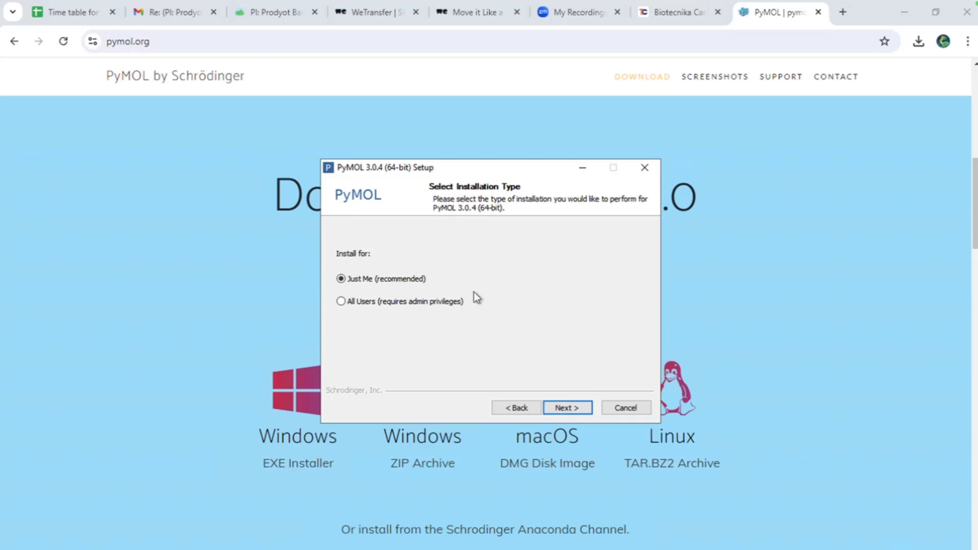
{"action": "left_click", "coordinate": [573, 407]}
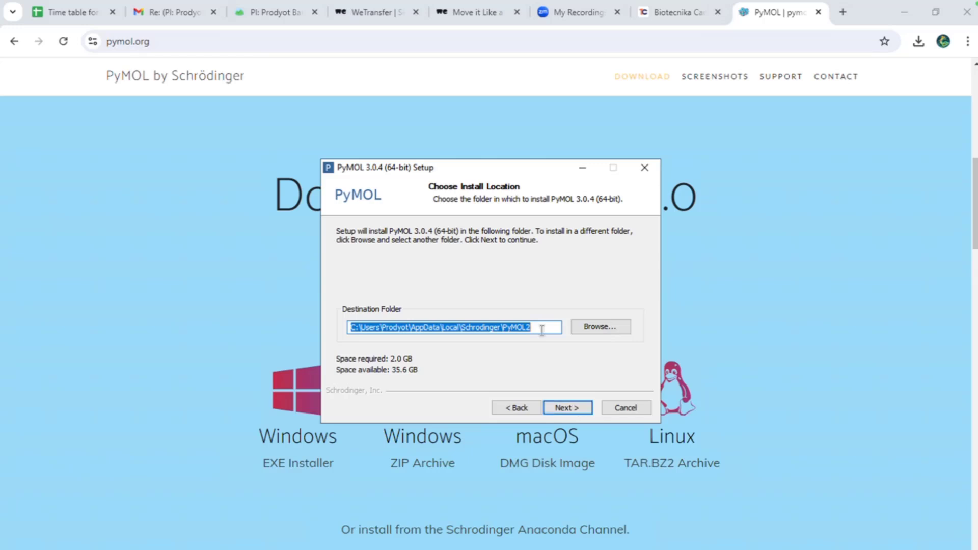
{"action": "left_click", "coordinate": [541, 330]}
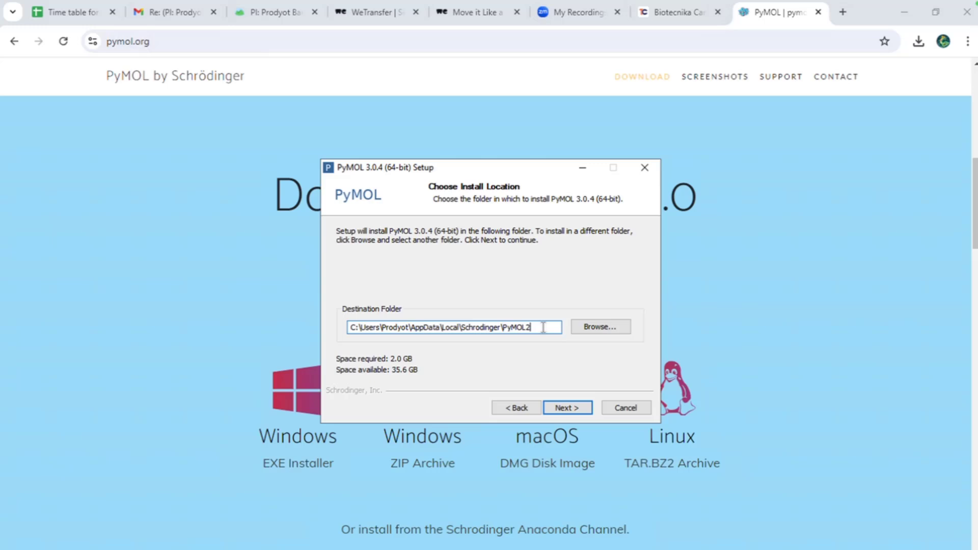
{"action": "key", "text": "BackSpace"}
{"action": "key", "text": "BackSpace"}
{"action": "key", "text": "BackSpace"}
{"action": "key", "text": "BackSpace"}
{"action": "key", "text": "BackSpace"}
{"action": "type", "text": "M"}
{"action": "left_click", "coordinate": [566, 408]}
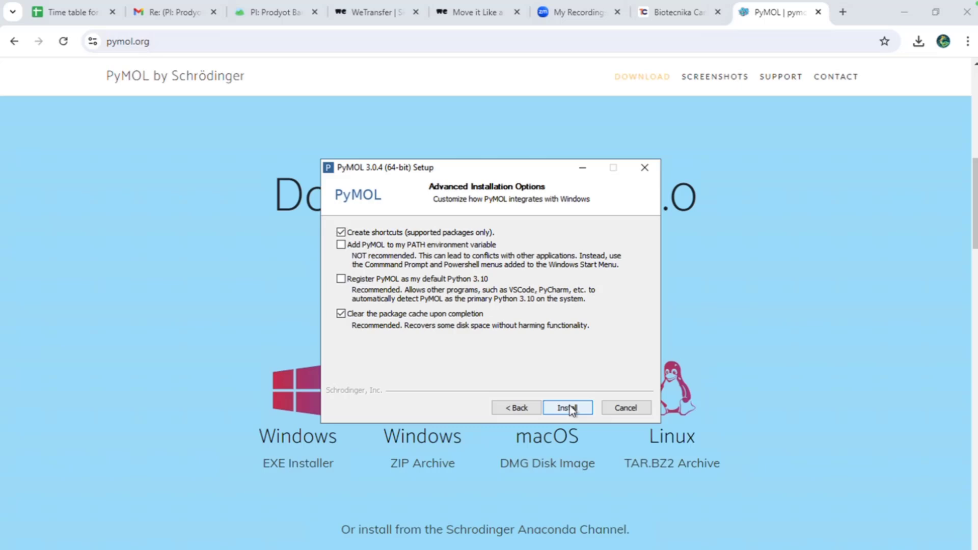
Step: Register PyMOL as the default Python 3.10, start the installation, and minimize Chrome
{"action": "left_click", "coordinate": [342, 282]}
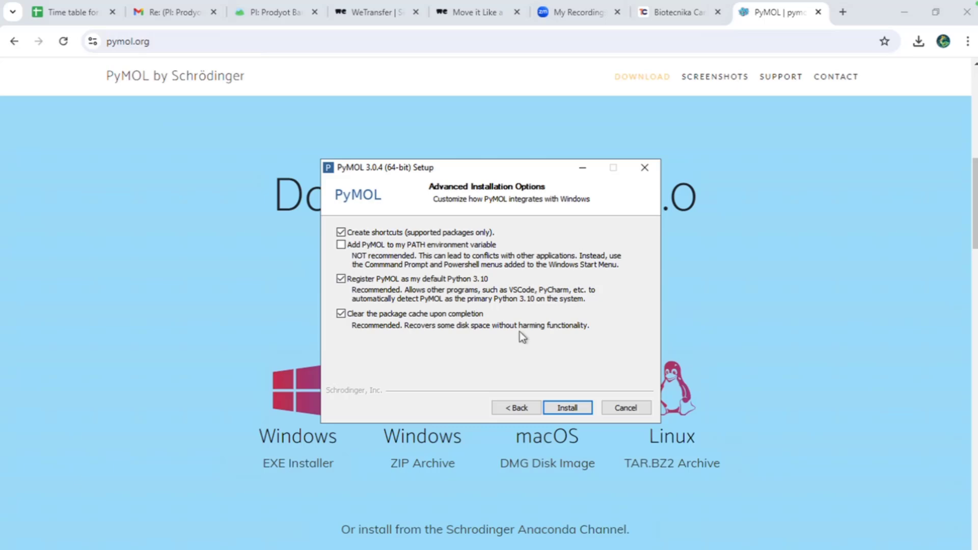
{"action": "left_click", "coordinate": [567, 407]}
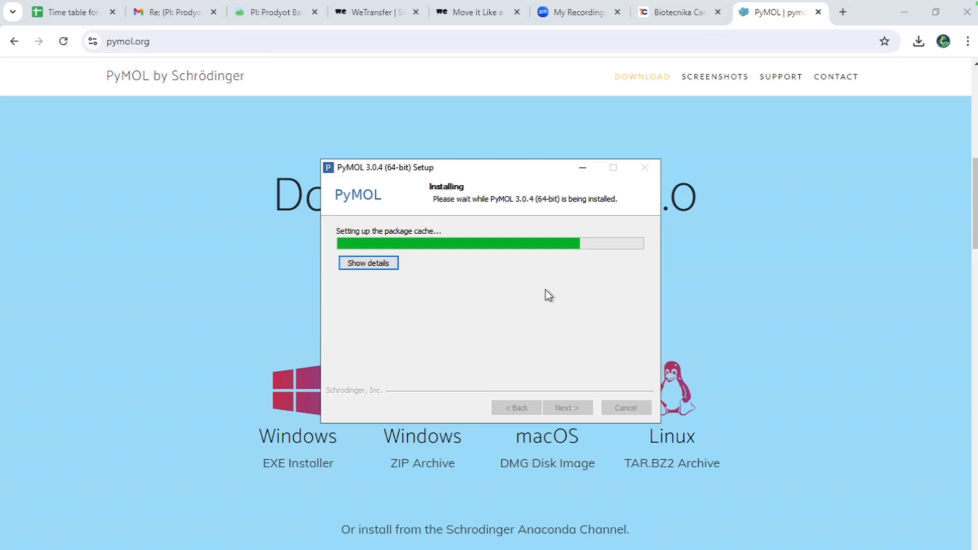
{"action": "left_click", "coordinate": [905, 14]}
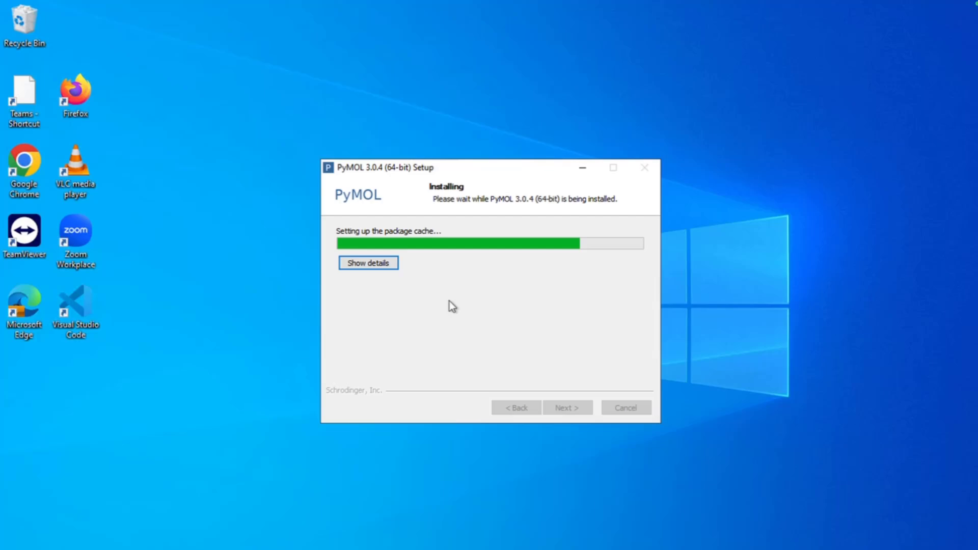
Step: Switch to Safari on the Mac and open Google in a new tab
{"action": "key", "text": "ctrl+Up"}
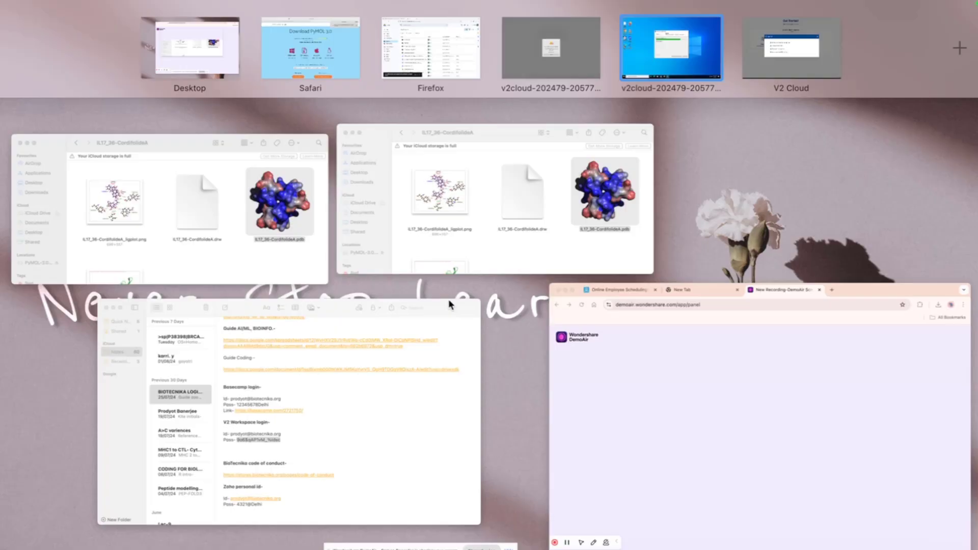
{"action": "left_click", "coordinate": [518, 389]}
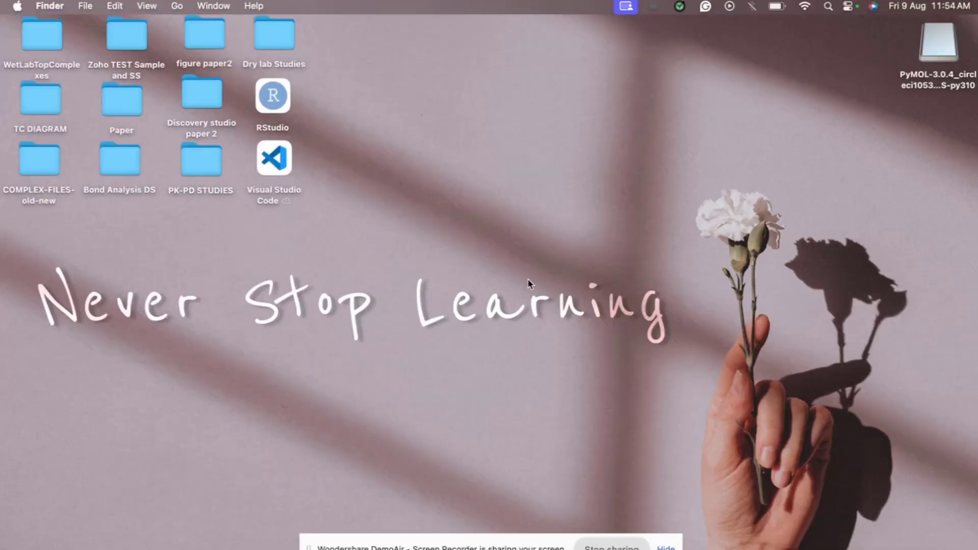
{"action": "left_click", "coordinate": [96, 544]}
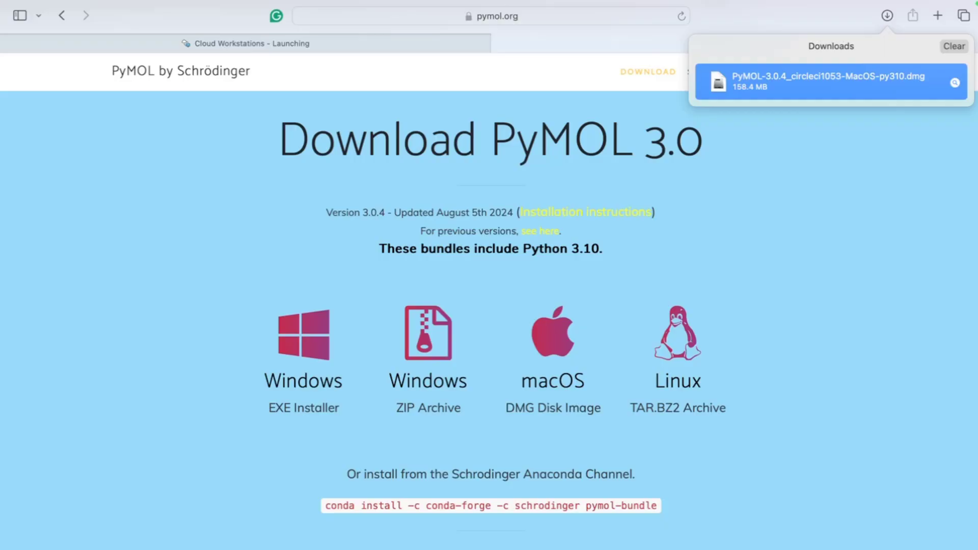
{"action": "left_click", "coordinate": [937, 17]}
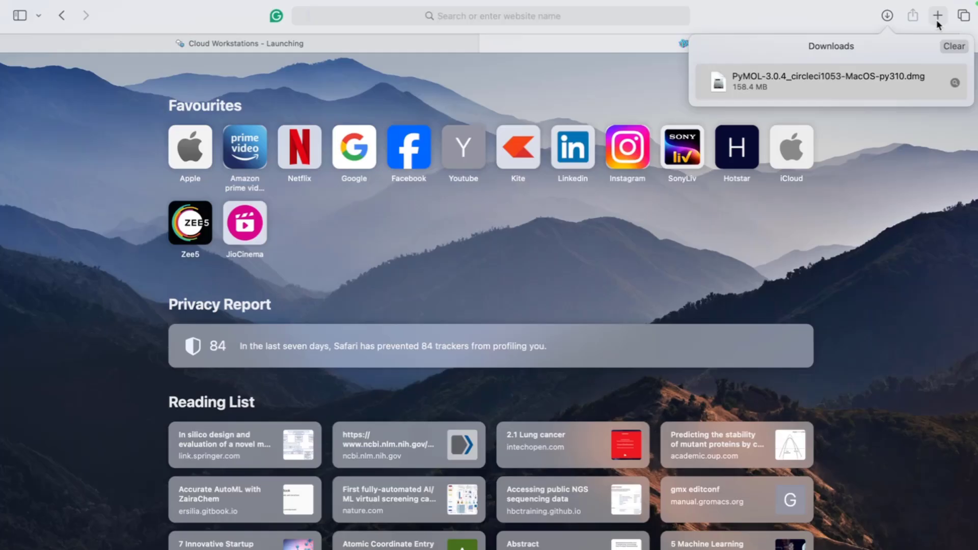
{"action": "left_click", "coordinate": [365, 151]}
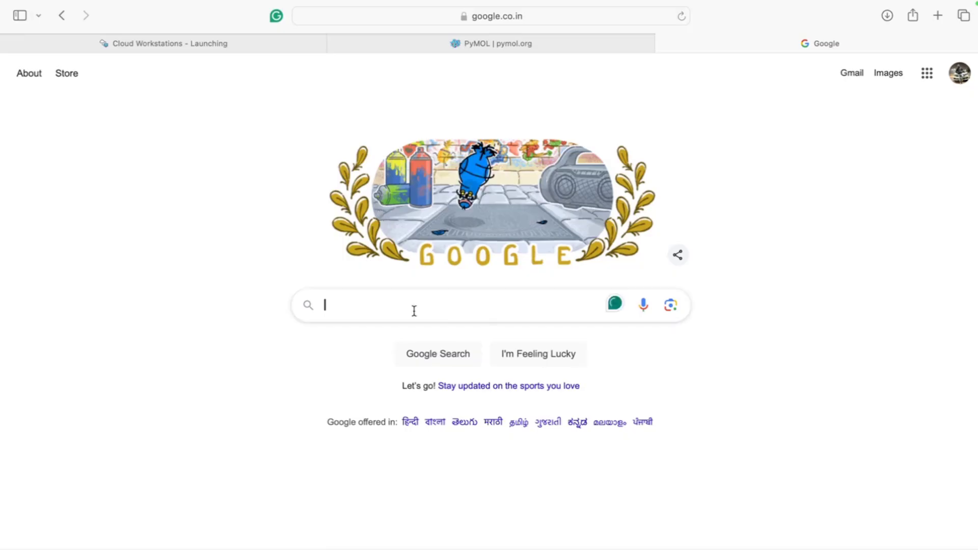
Step: Search Google for 'pdb', correcting the mistyped query
{"action": "left_click", "coordinate": [414, 310]}
{"action": "type", "text": "pd"}
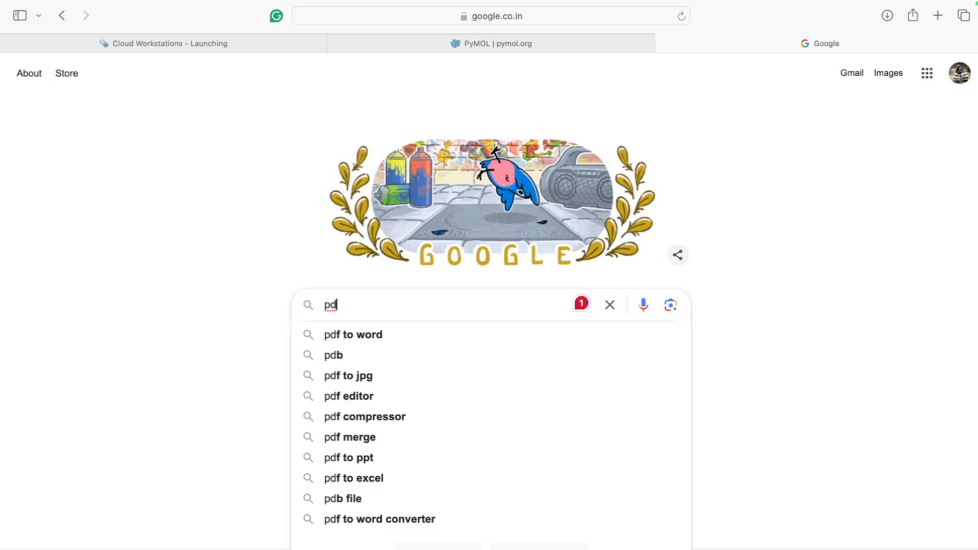
{"action": "type", "text": "d"}
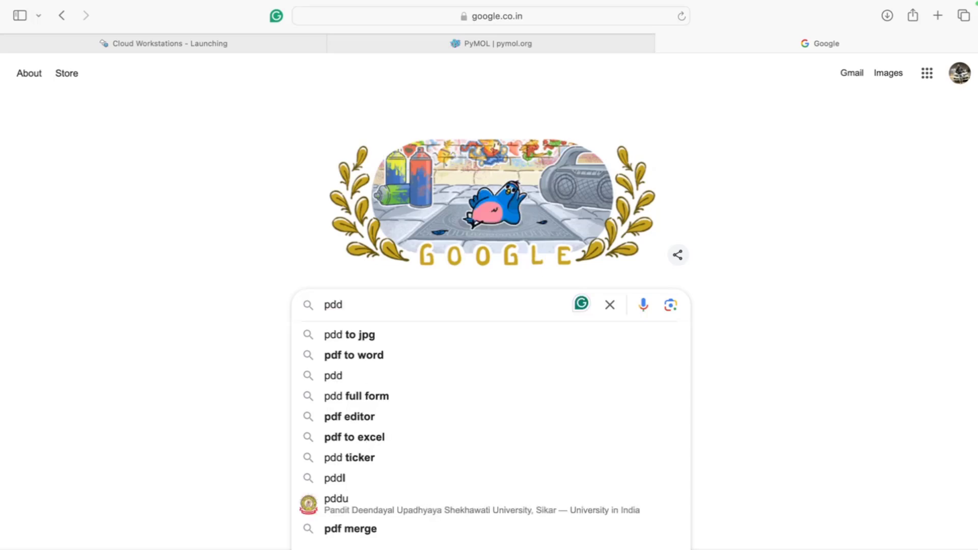
{"action": "key", "text": "Return"}
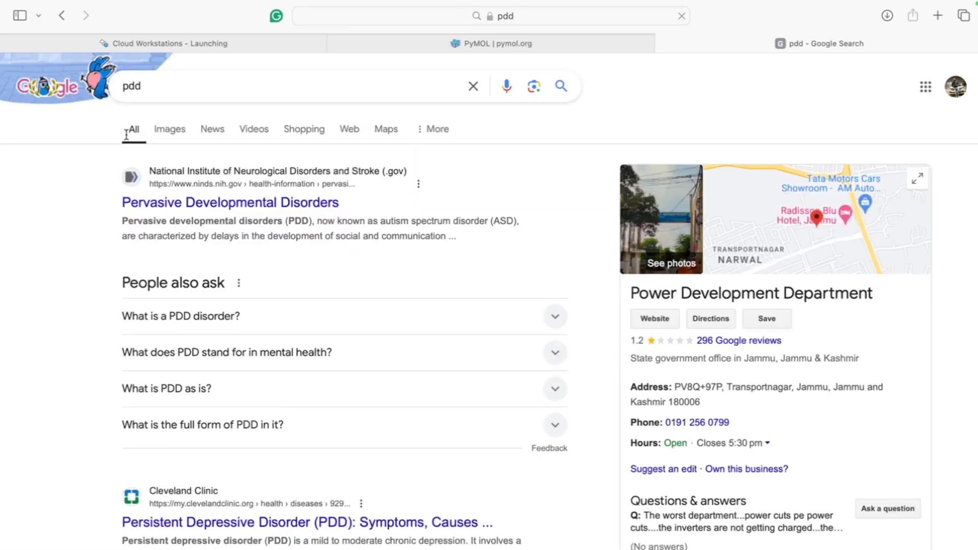
{"action": "left_click", "coordinate": [162, 87]}
{"action": "key", "text": "BackSpace"}
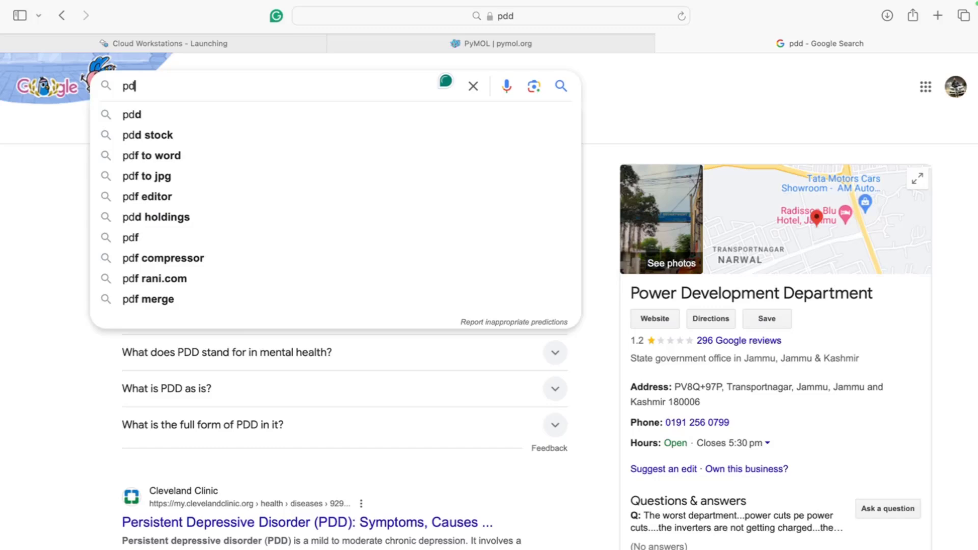
{"action": "type", "text": "b"}
{"action": "key", "text": "Return"}
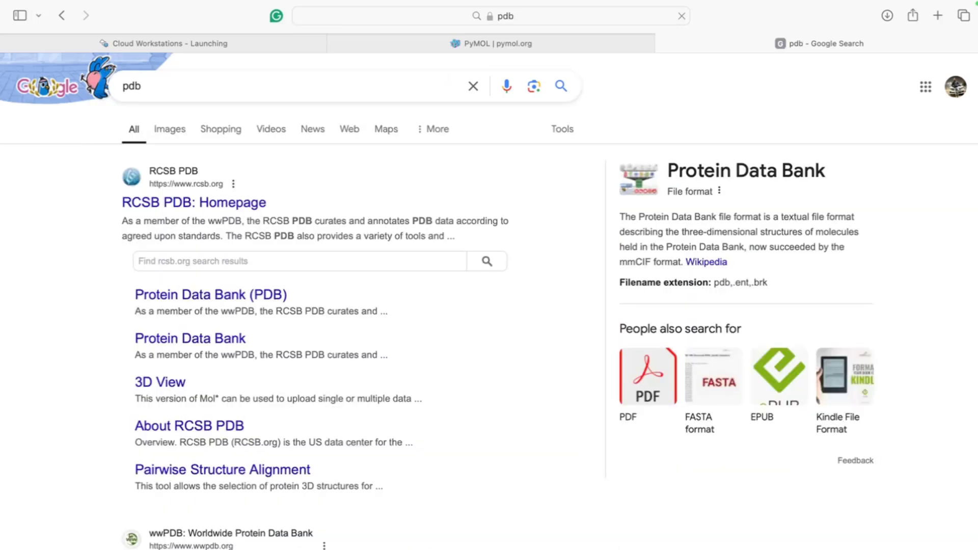
Step: Retype 'pdb' as the query, rerun the search, and open the RCSB PDB Homepage result
{"action": "left_click", "coordinate": [158, 92]}
{"action": "left_click_drag", "start_coordinate": [158, 92], "coordinate": [120, 90]}
{"action": "type", "text": "pd"}
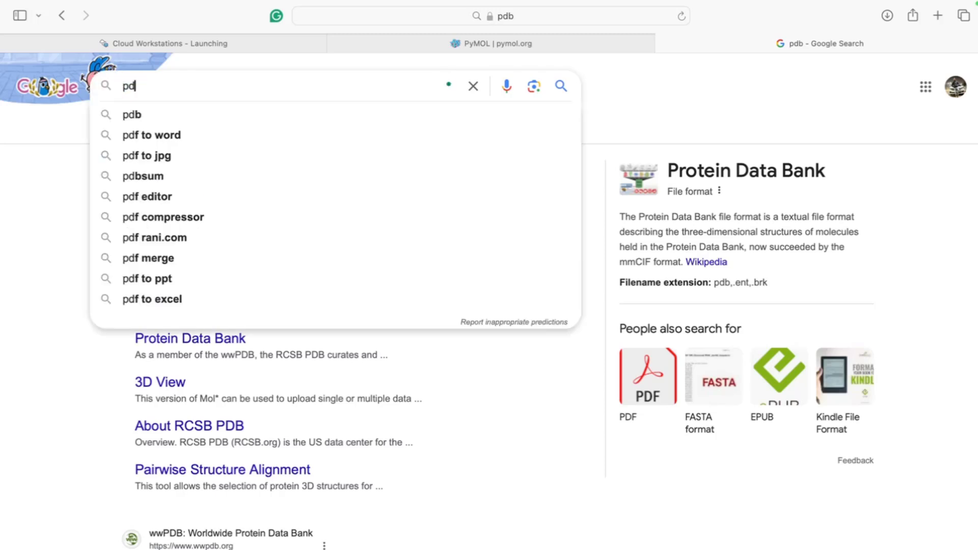
{"action": "type", "text": "b"}
{"action": "key", "text": "Return"}
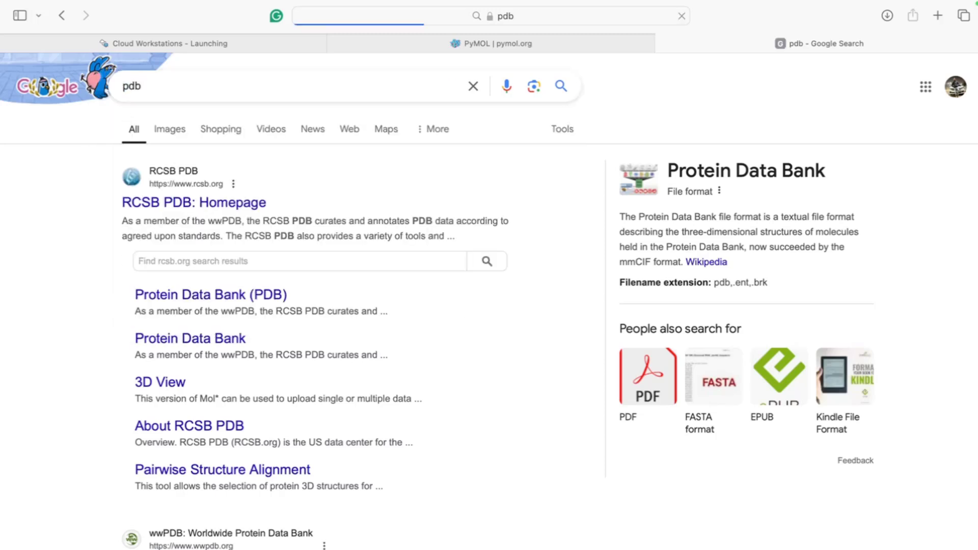
{"action": "left_click", "coordinate": [239, 203]}
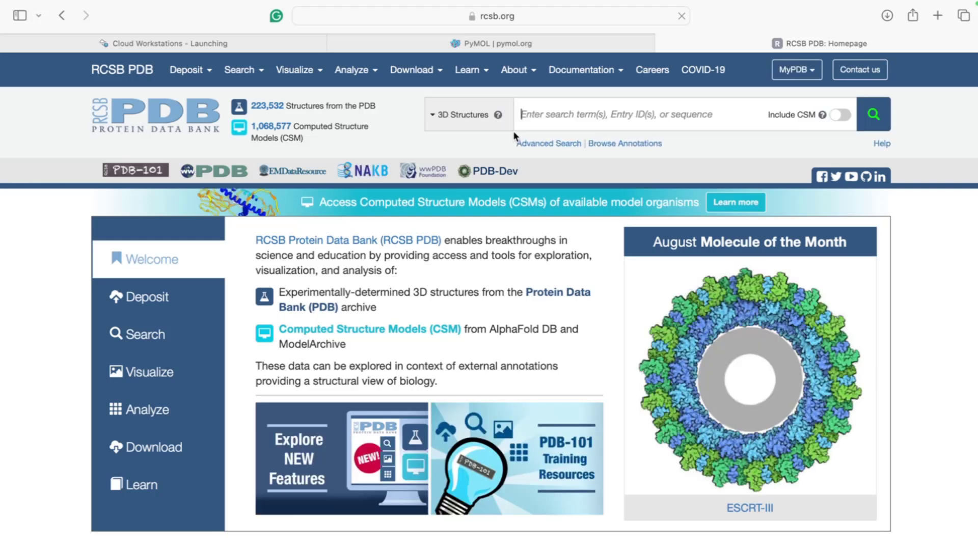
Step: Search RCSB for SARS-CoV-2 3CLpro and open the 7WO3 structure entry
{"action": "type", "text": "3d"}
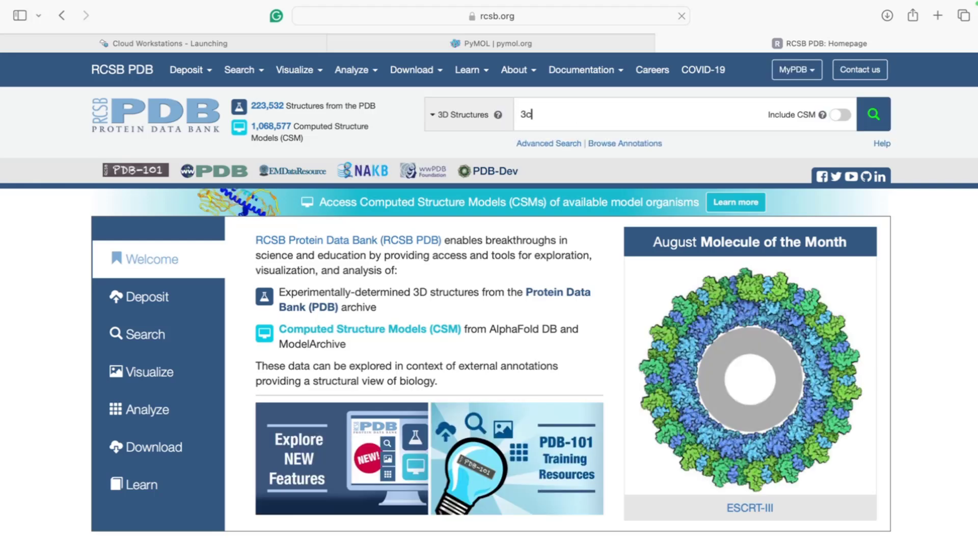
{"action": "type", "text": "l"}
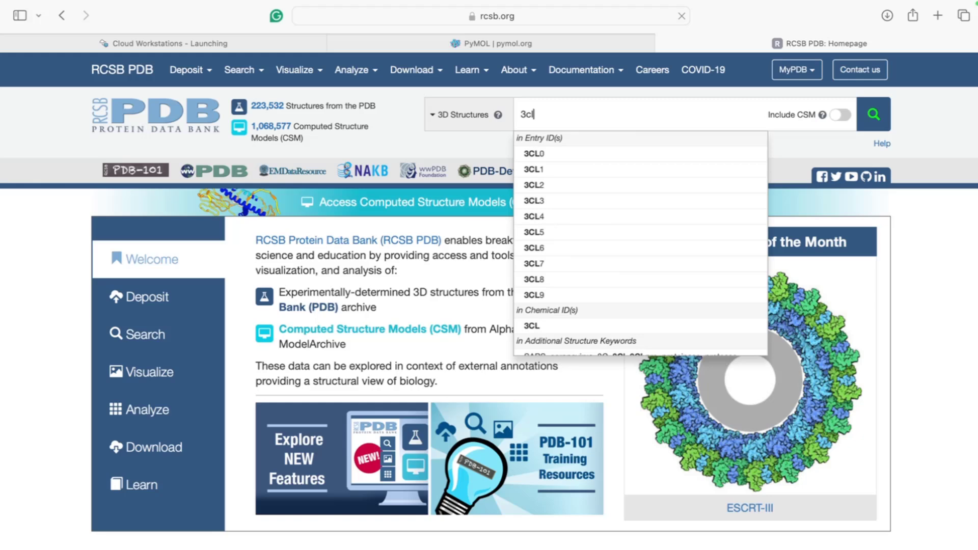
{"action": "type", "text": "p"}
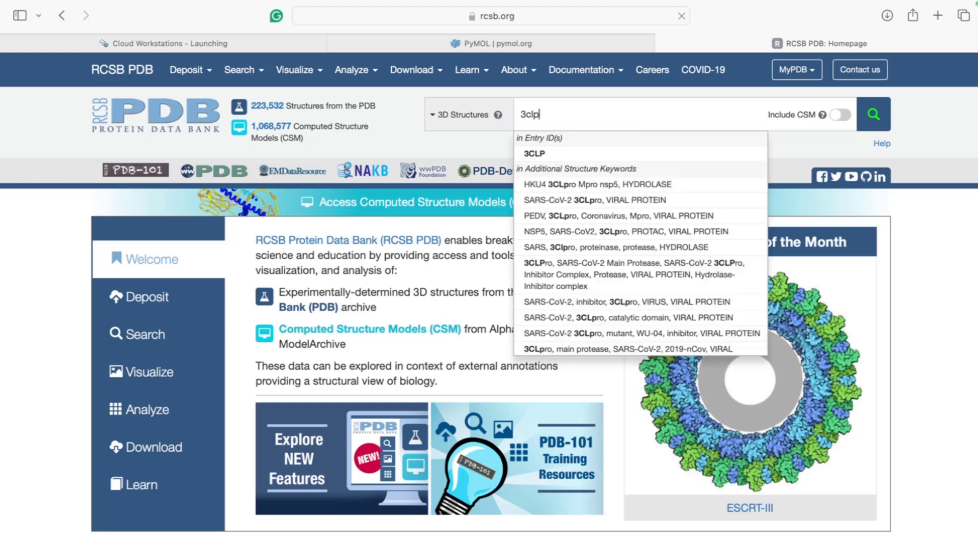
{"action": "type", "text": "ro"}
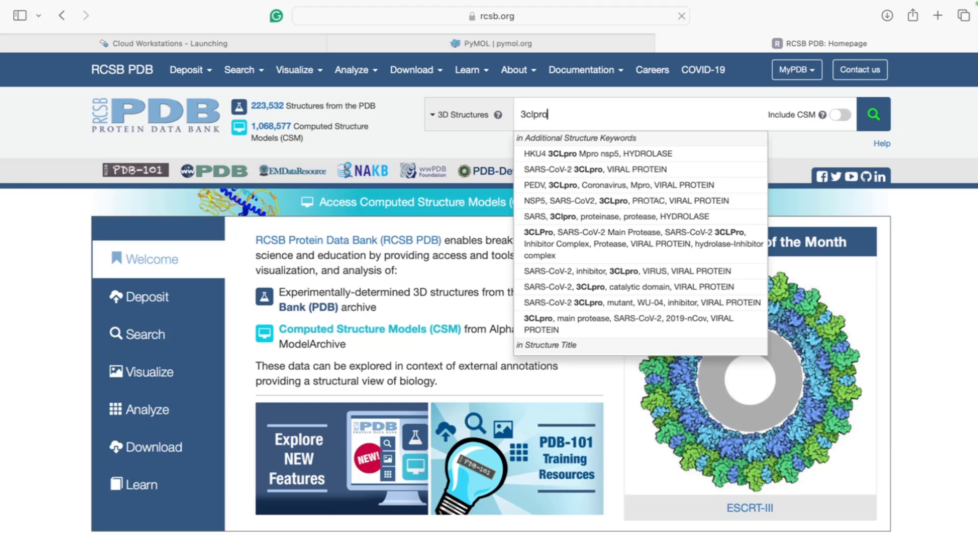
{"action": "left_click", "coordinate": [624, 170]}
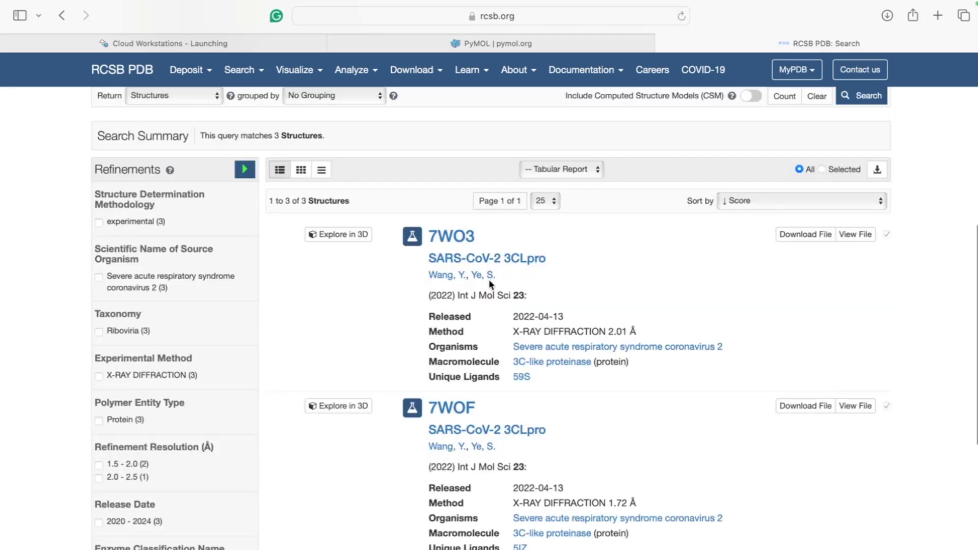
{"action": "left_click", "coordinate": [460, 259]}
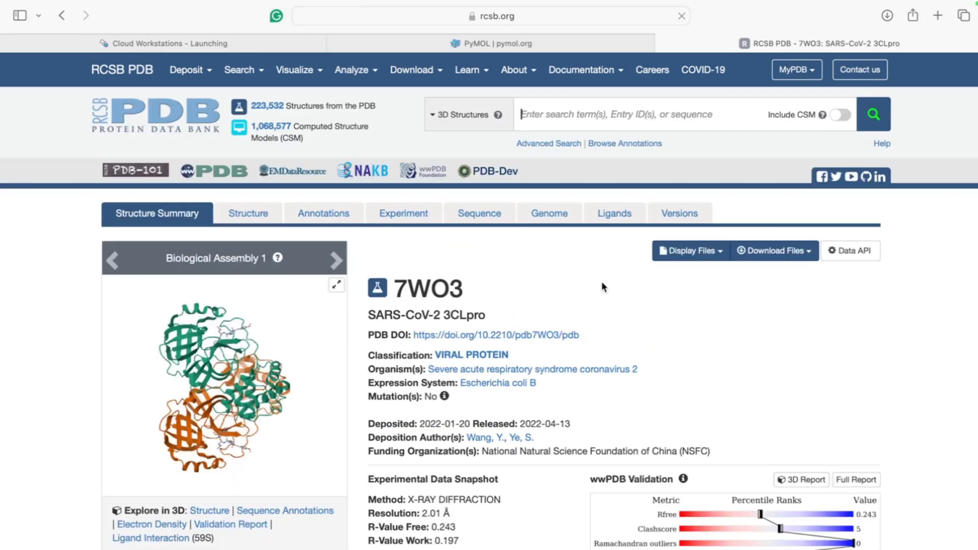
Step: Download 7WO3 in PDB format and open 7wo3.pdb from Safari's downloads in PyMOL
{"action": "left_click", "coordinate": [802, 251]}
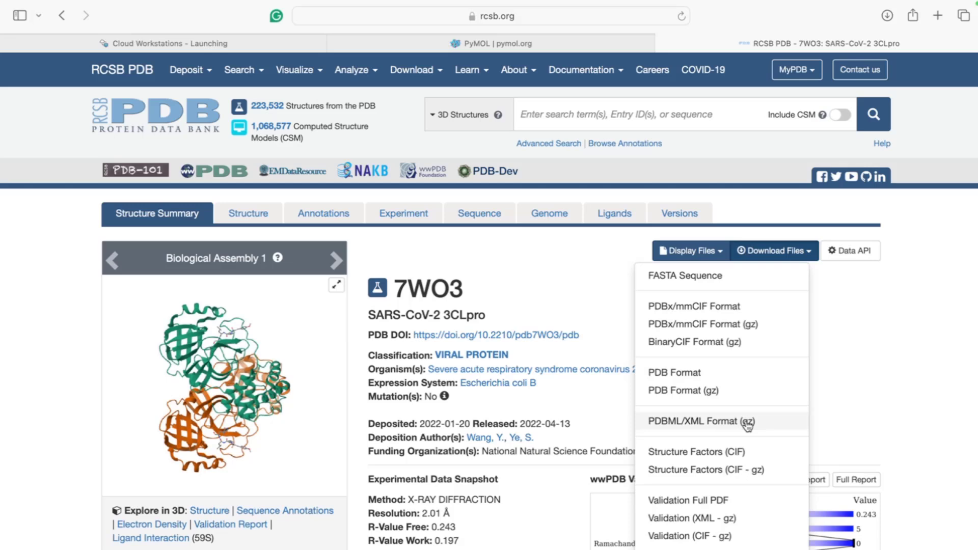
{"action": "left_click", "coordinate": [688, 376]}
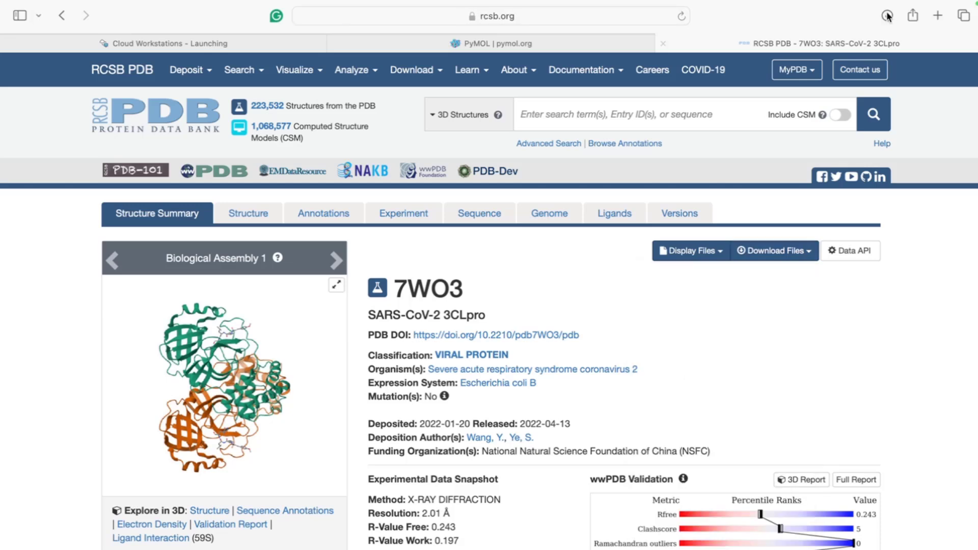
{"action": "left_click", "coordinate": [887, 32]}
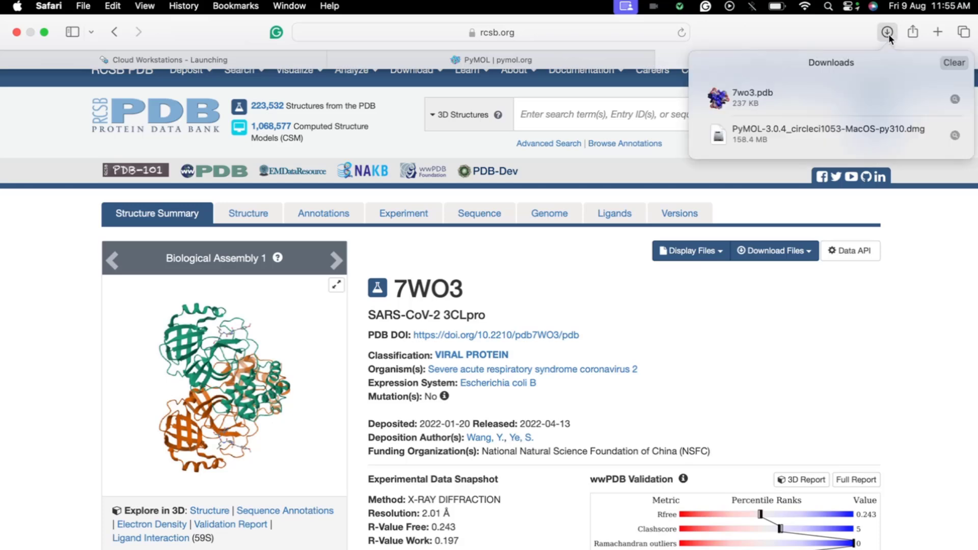
{"action": "key", "text": "super+l"}
{"action": "left_click", "coordinate": [887, 32]}
{"action": "left_click", "coordinate": [827, 91]}
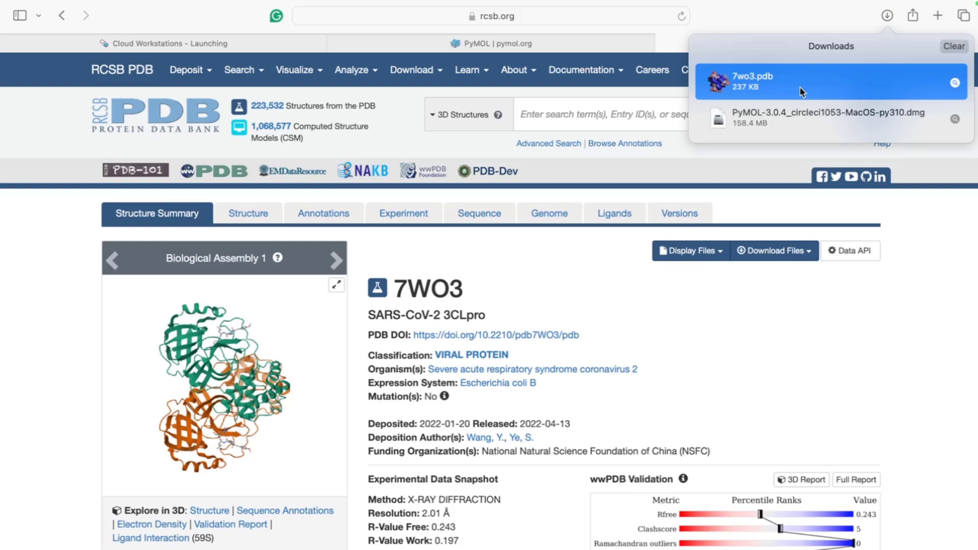
{"action": "double_click", "coordinate": [790, 77]}
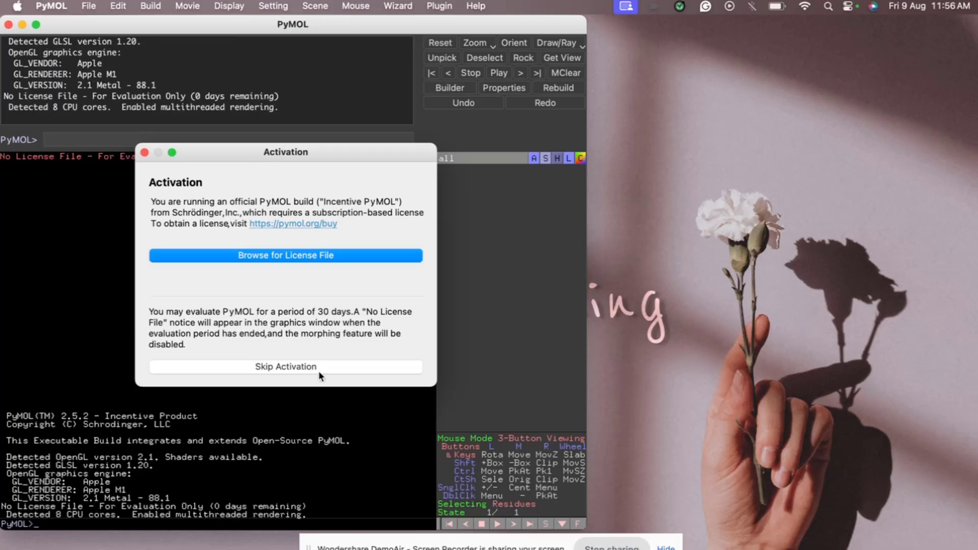
Step: Skip PyMOL licence activation and reopen 7wo3.pdb from Safari's downloads
{"action": "left_click", "coordinate": [285, 367]}
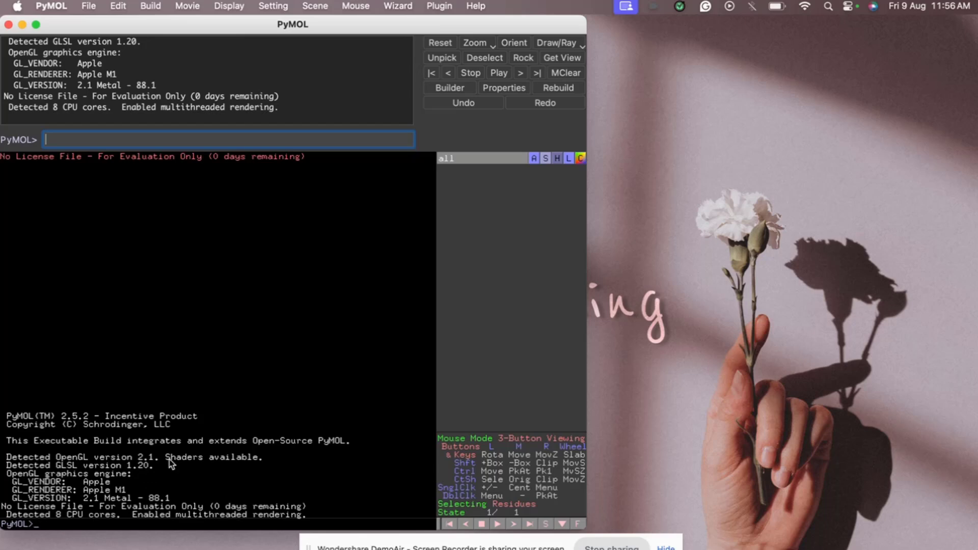
{"action": "key", "text": "ctrl+Up"}
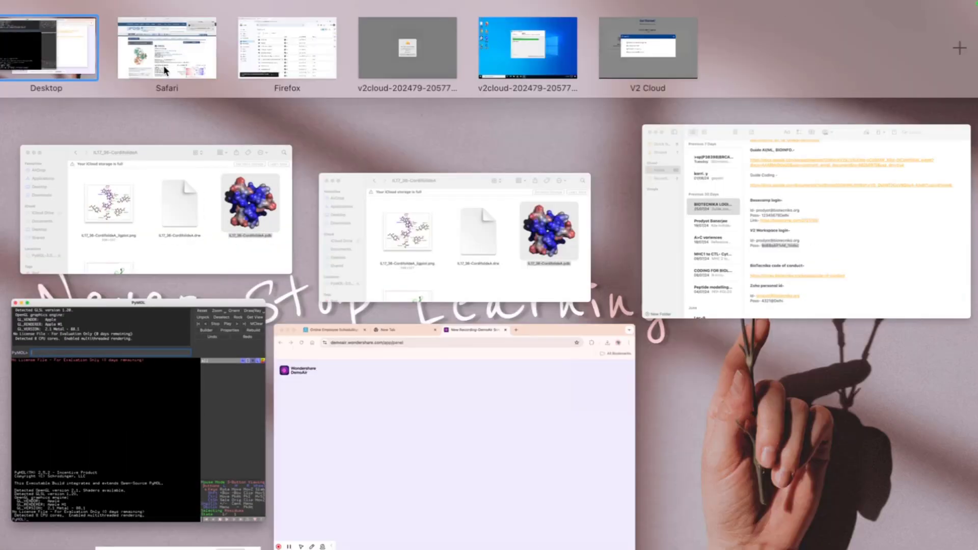
{"action": "left_click", "coordinate": [164, 70]}
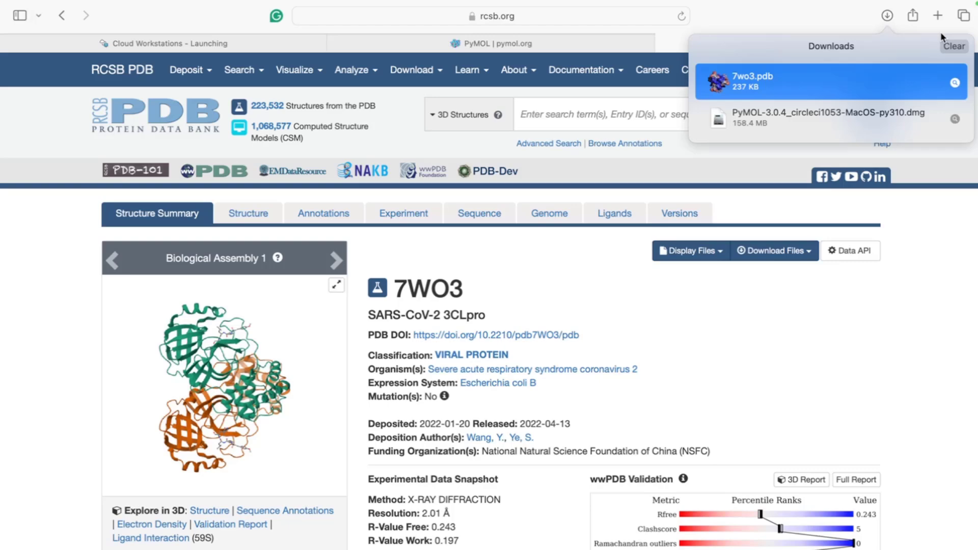
{"action": "double_click", "coordinate": [826, 95]}
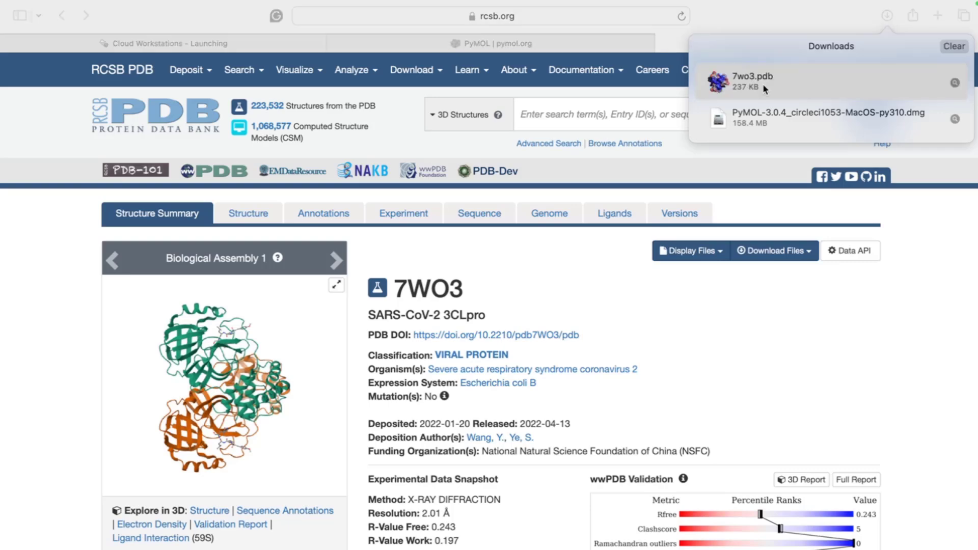
Step: Enlarge the PyMOL window and rotate the 7wo3 protease to a new view
{"action": "key", "text": "ctrl+Up"}
{"action": "left_click", "coordinate": [136, 421]}
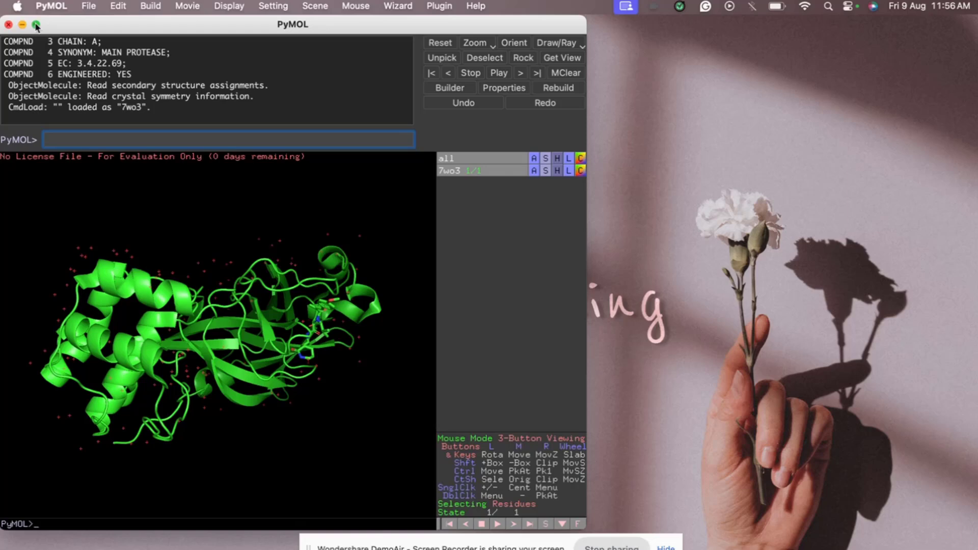
{"action": "left_click", "coordinate": [37, 25]}
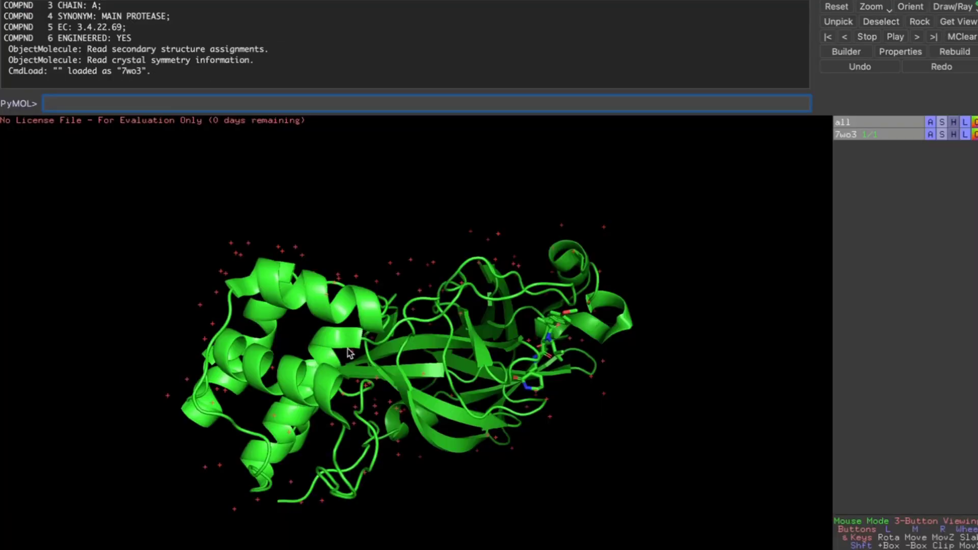
{"action": "left_click_drag", "start_coordinate": [350, 353], "coordinate": [232, 356]}
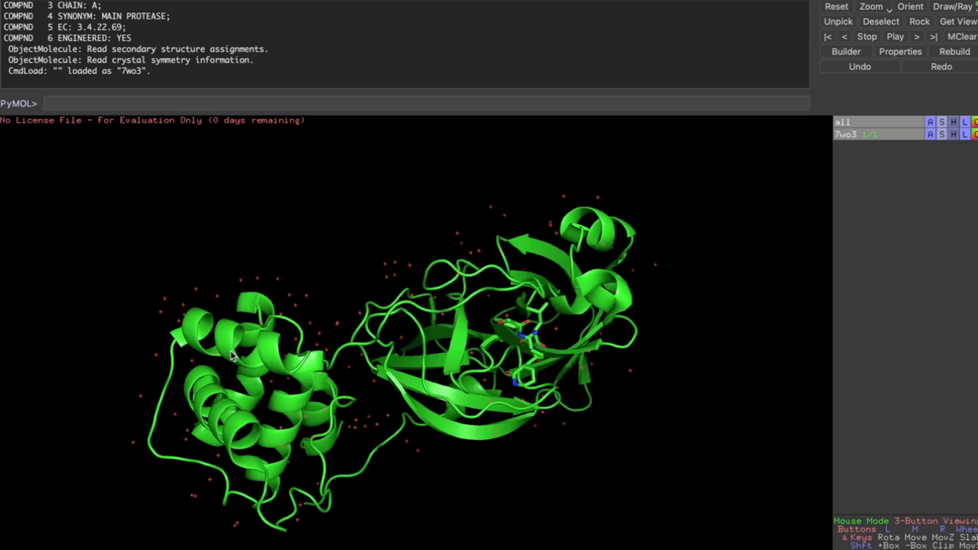
Step: Set the mouse selection mode to Chains
{"action": "mouse_move", "coordinate": [345, 7]}
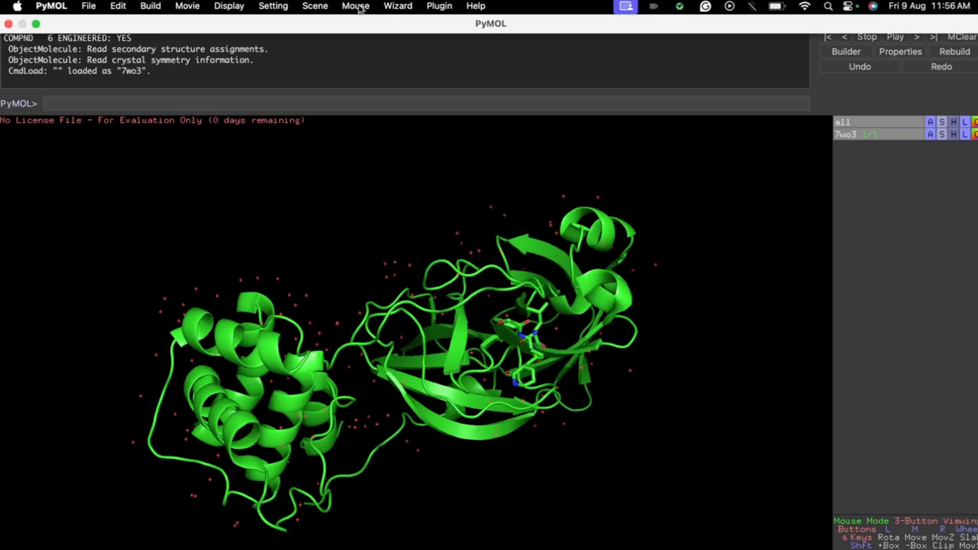
{"action": "left_click", "coordinate": [356, 6]}
{"action": "mouse_move", "coordinate": [433, 26]}
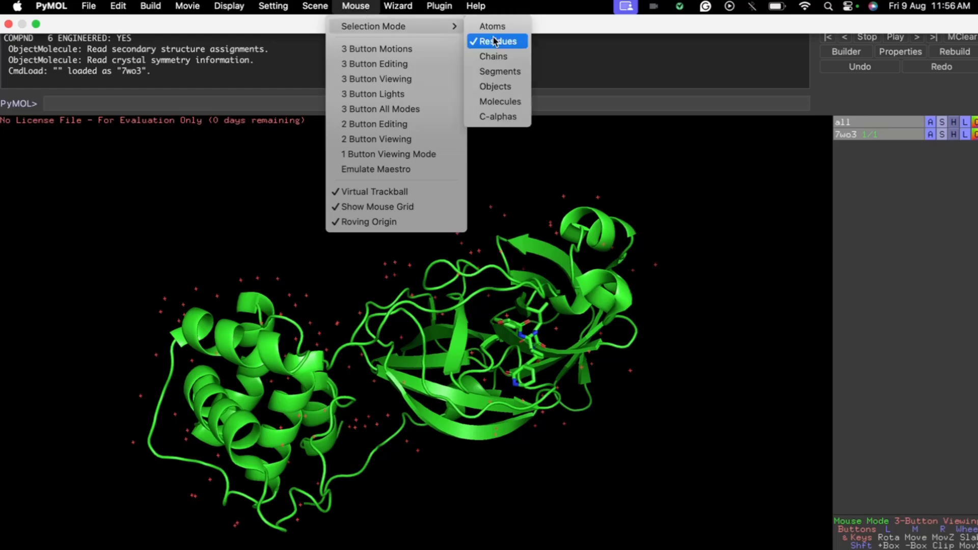
{"action": "left_click", "coordinate": [495, 42]}
Step: Select the 7wo3 protein chain and remove all its water molecules
{"action": "left_click", "coordinate": [433, 362]}
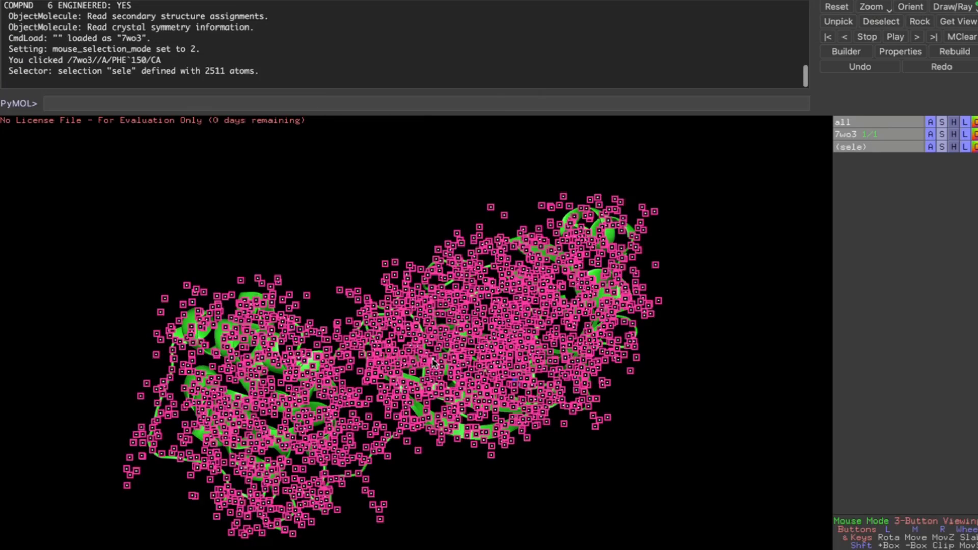
{"action": "left_click_drag", "start_coordinate": [433, 363], "coordinate": [385, 230]}
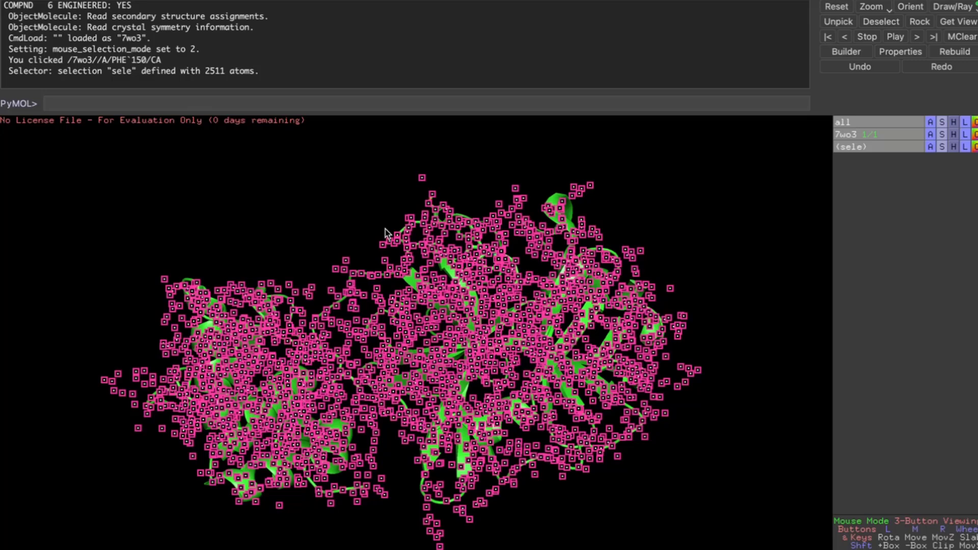
{"action": "left_click", "coordinate": [933, 135]}
{"action": "left_click", "coordinate": [947, 375]}
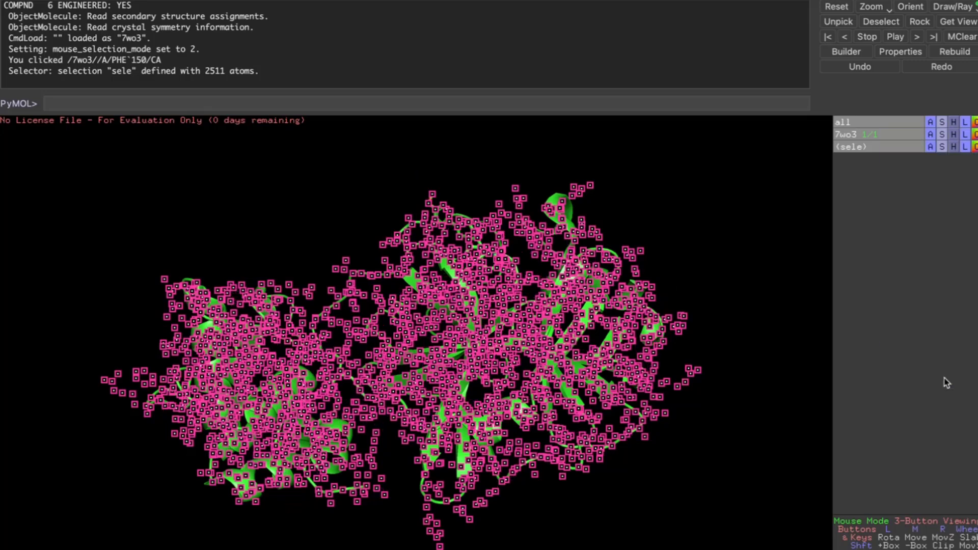
Step: Deselect, rotate to show the ligand, and reselect the entire 7wo3 chain
{"action": "left_click", "coordinate": [686, 222]}
{"action": "left_click_drag", "start_coordinate": [687, 222], "coordinate": [514, 306]}
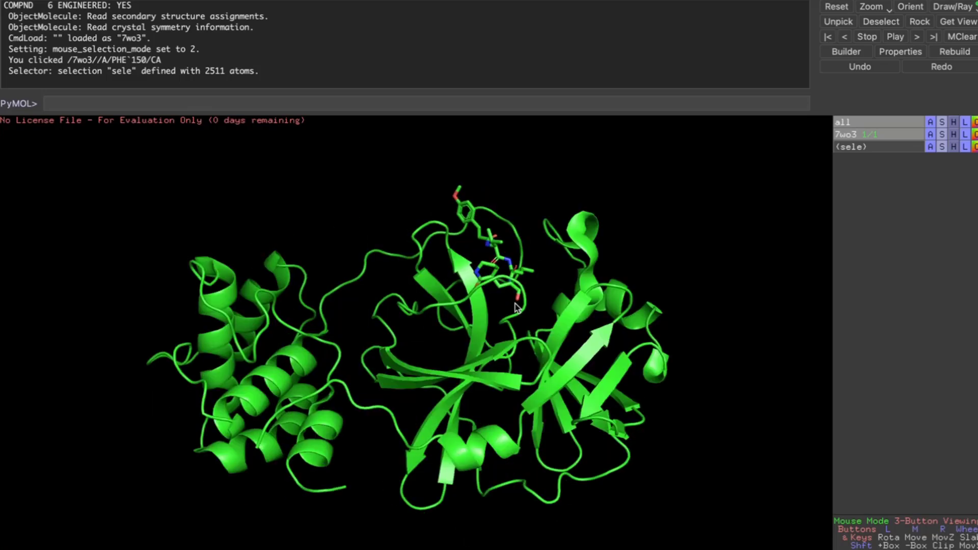
{"action": "left_click", "coordinate": [475, 225]}
{"action": "left_click", "coordinate": [475, 225]}
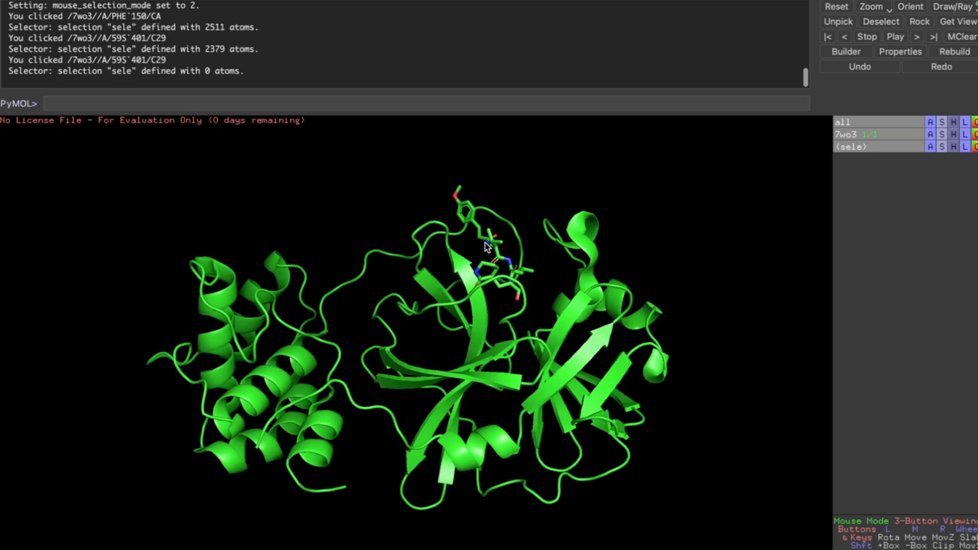
{"action": "left_click", "coordinate": [486, 245]}
{"action": "left_click", "coordinate": [493, 249]}
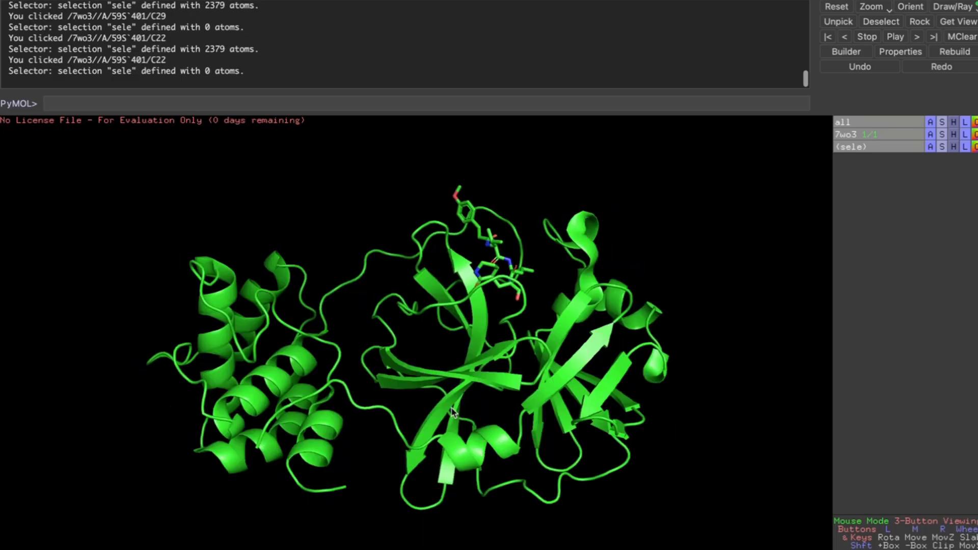
{"action": "left_click", "coordinate": [453, 412]}
Step: Colour the selected 7wo3 chain with a blue-to-red rainbow spectrum, then deselect and rotate it
{"action": "right_click", "coordinate": [452, 412]}
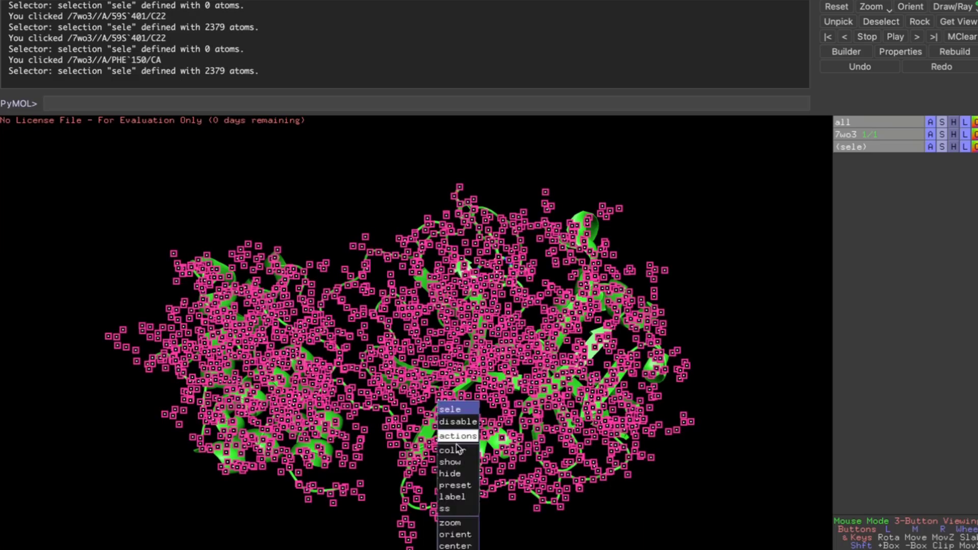
{"action": "mouse_move", "coordinate": [456, 449]}
{"action": "mouse_move", "coordinate": [521, 485]}
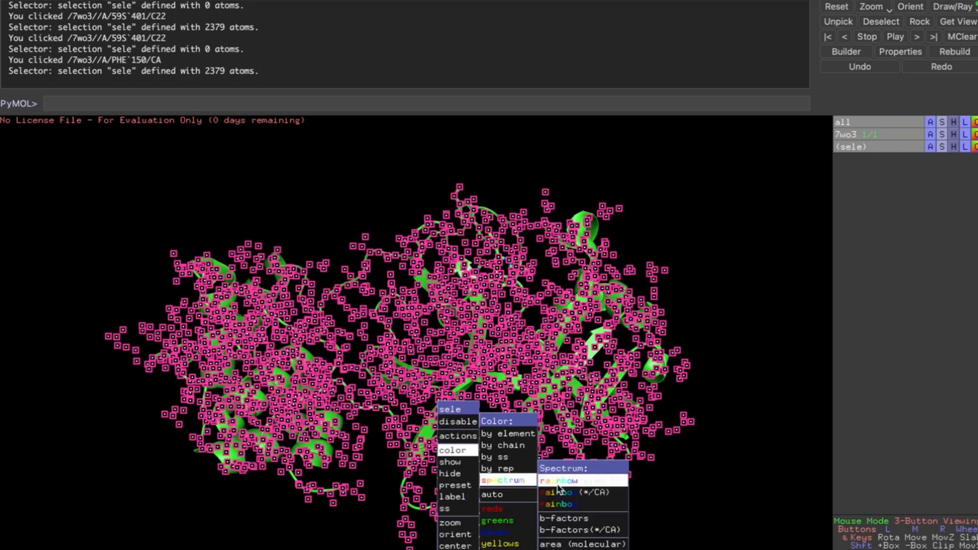
{"action": "left_click", "coordinate": [558, 481]}
{"action": "left_click", "coordinate": [748, 318]}
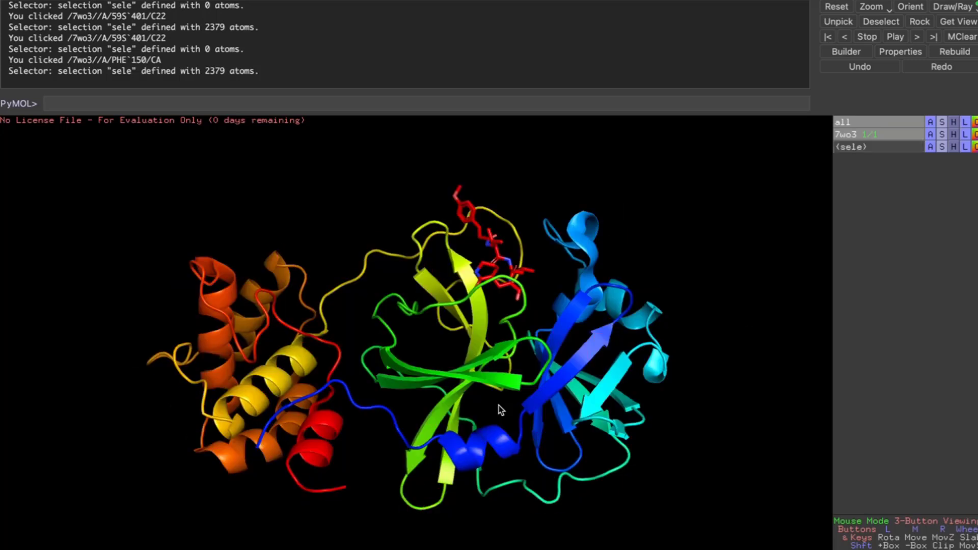
{"action": "left_click_drag", "start_coordinate": [498, 405], "coordinate": [387, 337]}
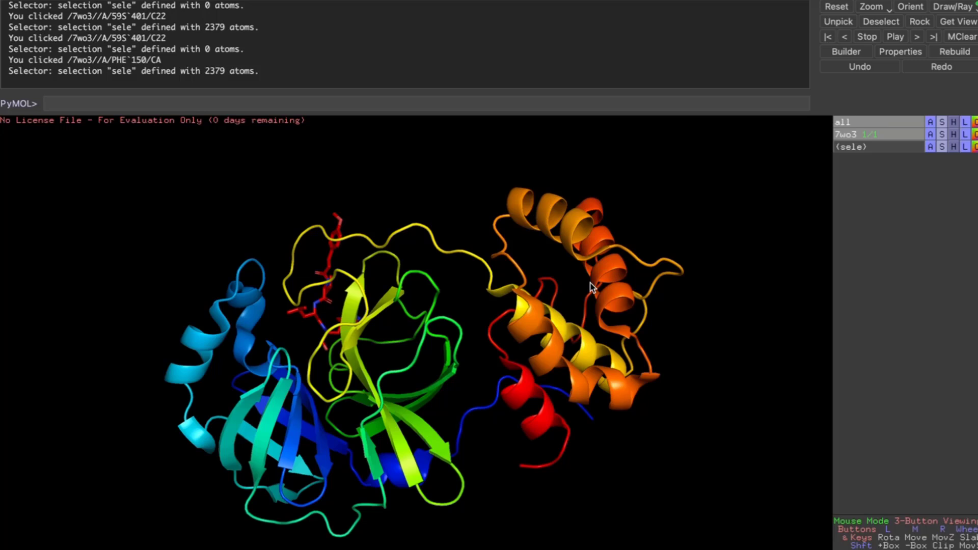
{"action": "mouse_move", "coordinate": [424, 1]}
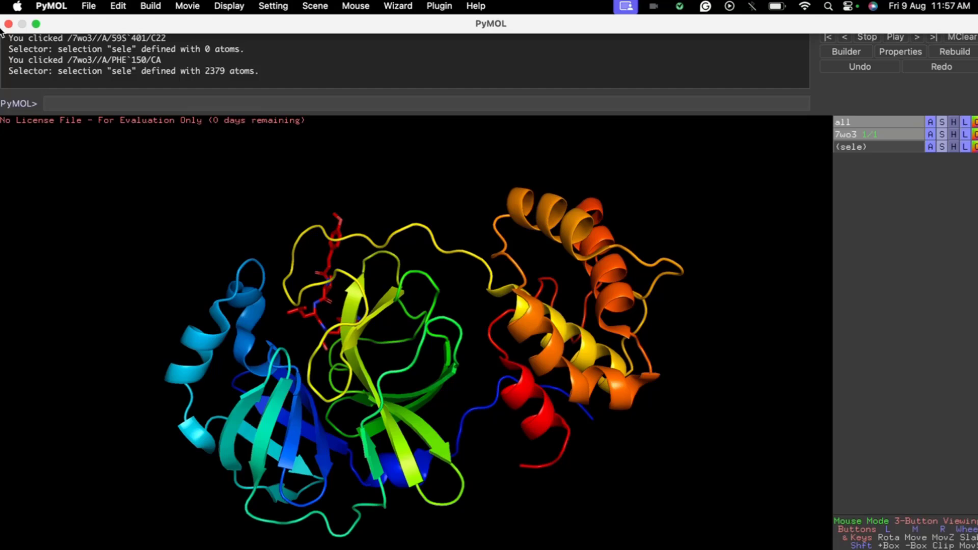
{"action": "left_click", "coordinate": [88, 6]}
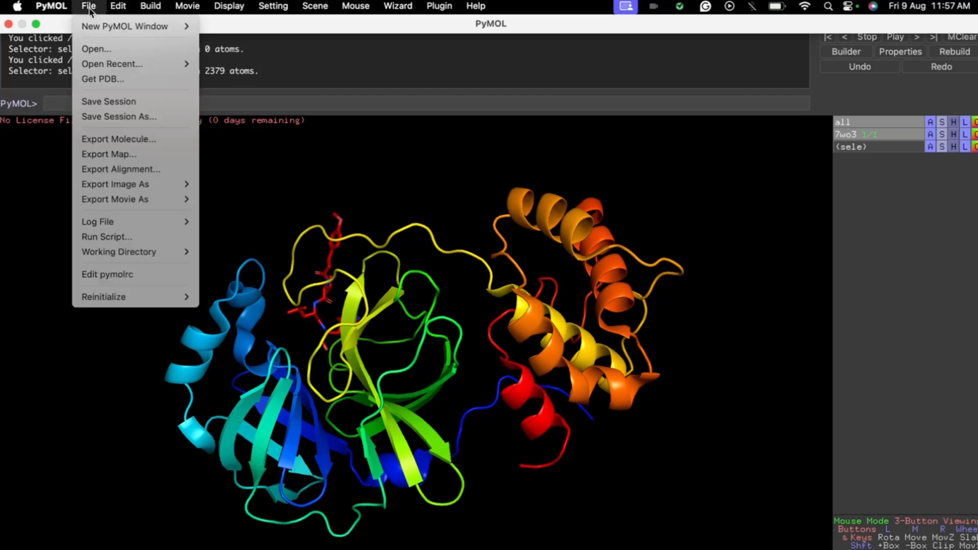
{"action": "left_click", "coordinate": [121, 82]}
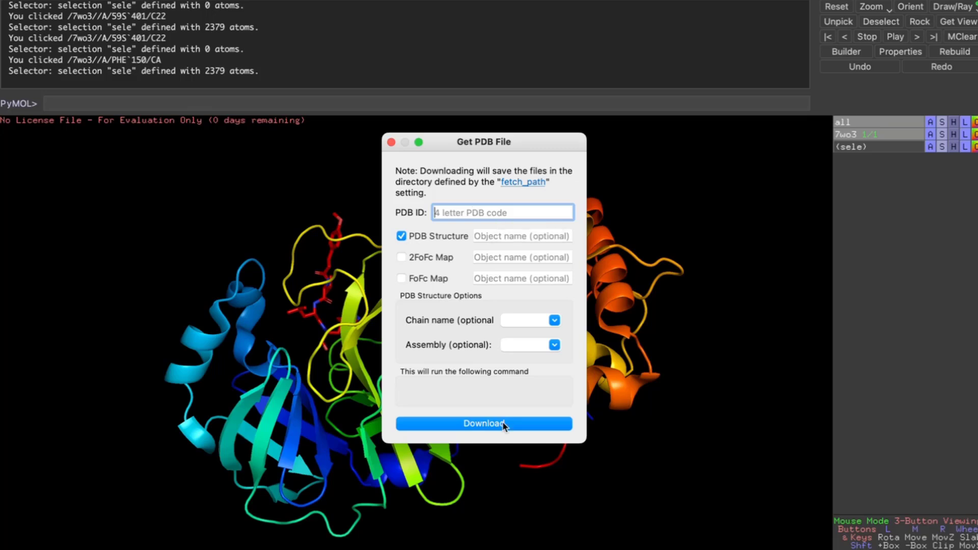
{"action": "left_click", "coordinate": [391, 142]}
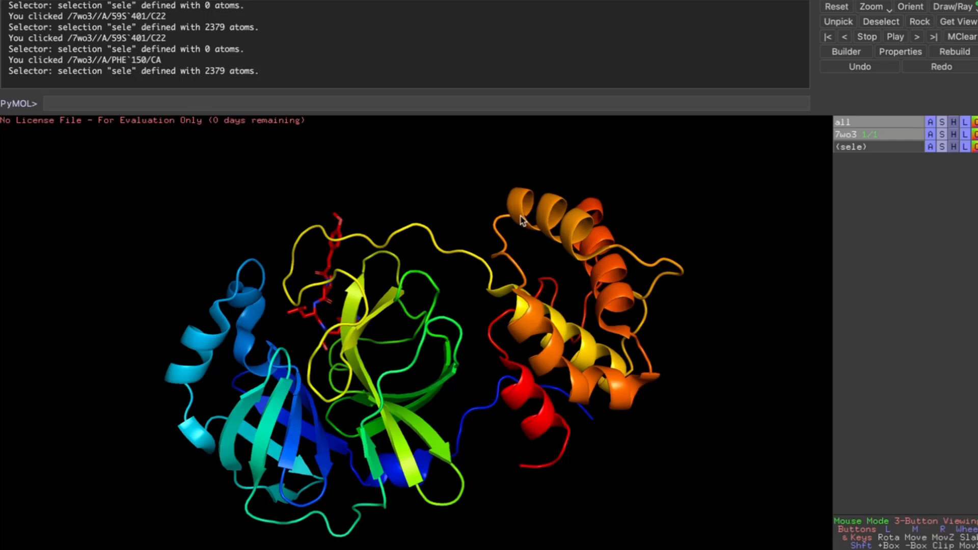
Step: From the Finder folder, open IL17_36-CordifolideA.pdb in PyMOL
{"action": "key", "text": "ctrl+Up"}
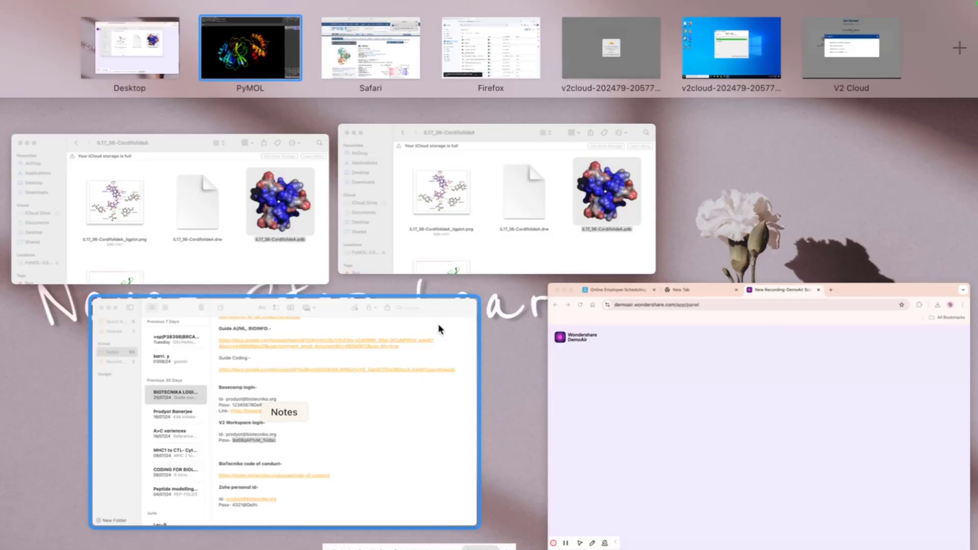
{"action": "left_click", "coordinate": [792, 208]}
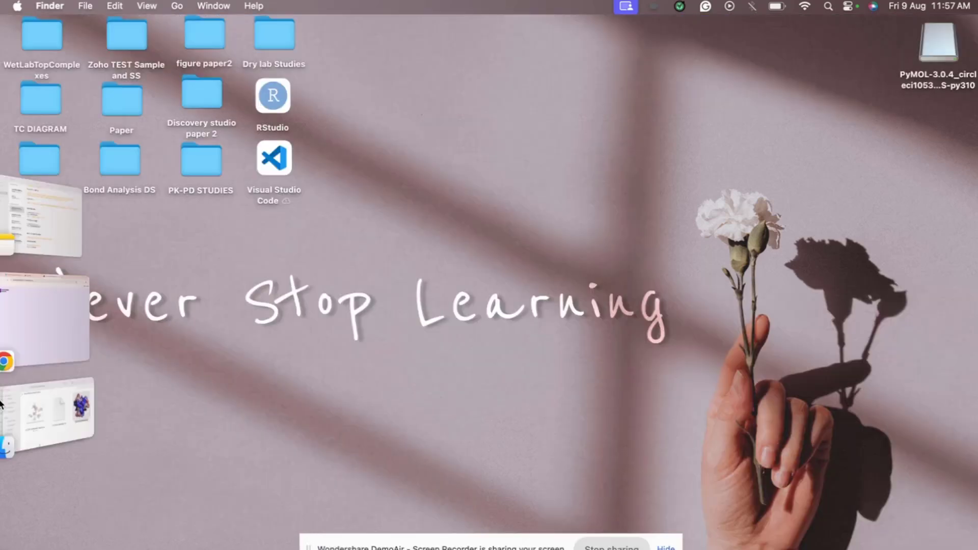
{"action": "left_click", "coordinate": [76, 410]}
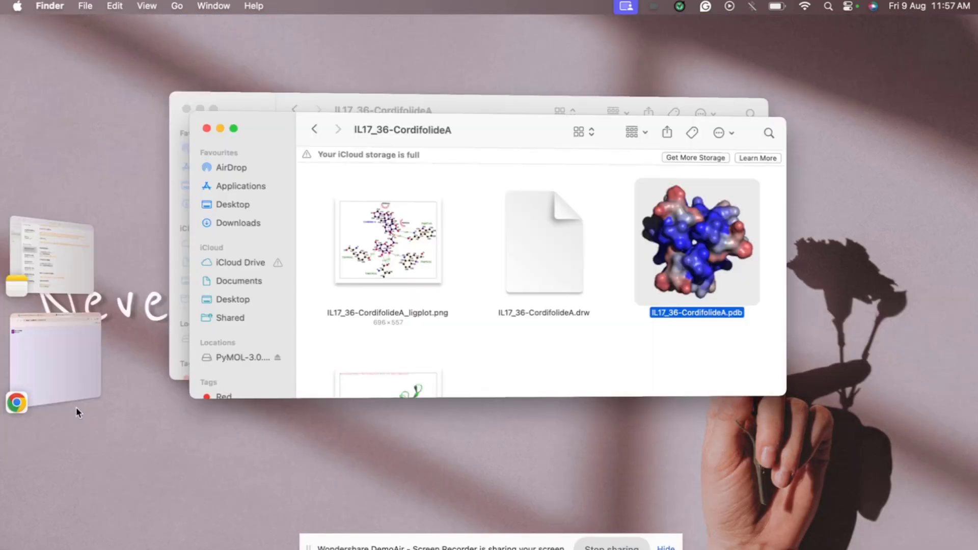
{"action": "double_click", "coordinate": [769, 249]}
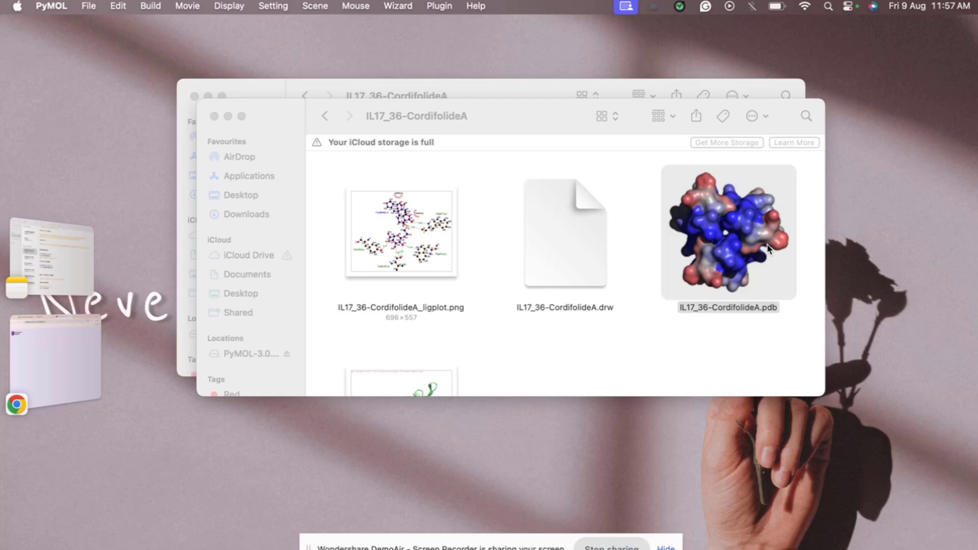
Step: Switch to the new PyMOL window holding the loaded IL17 complex
{"action": "key", "text": "ctrl+Up"}
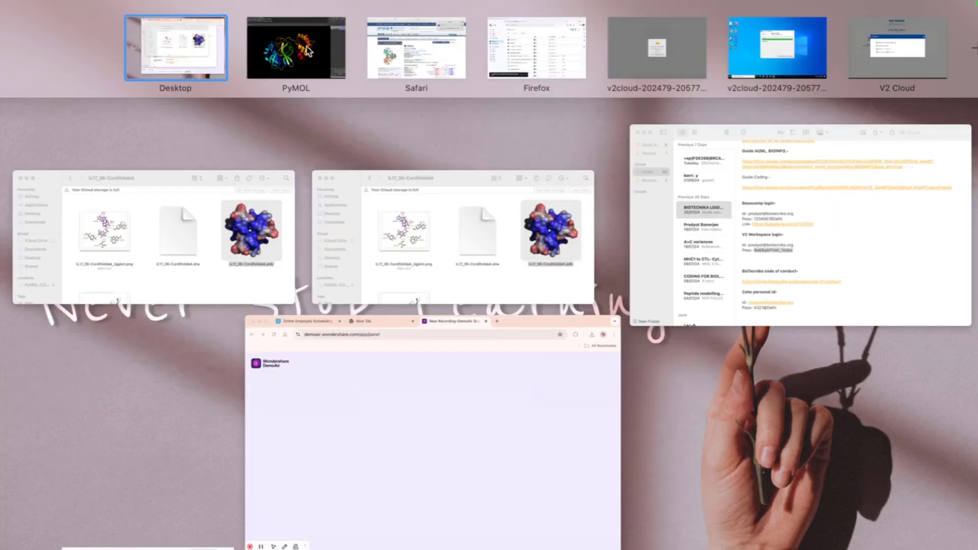
{"action": "left_click", "coordinate": [308, 51]}
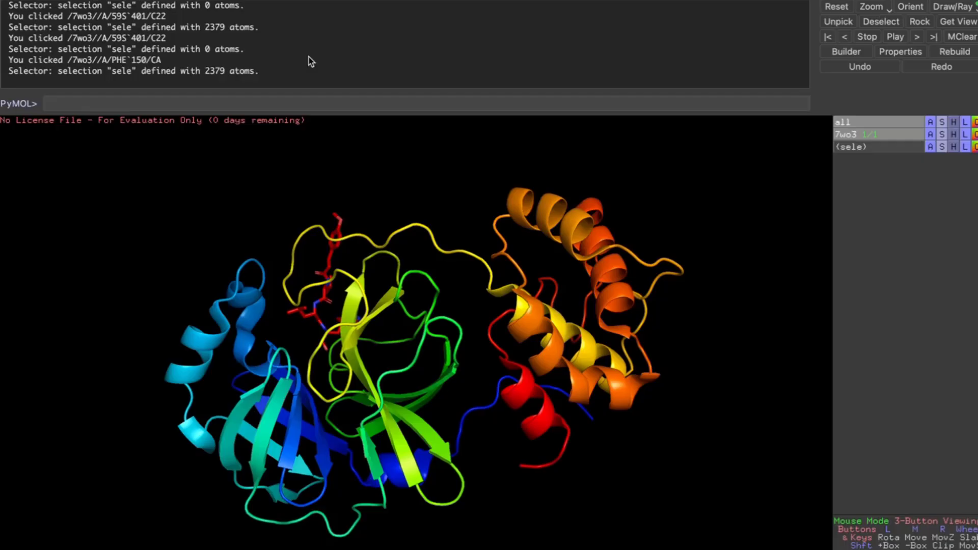
{"action": "key", "text": "ctrl+Up"}
{"action": "left_click", "coordinate": [212, 294]}
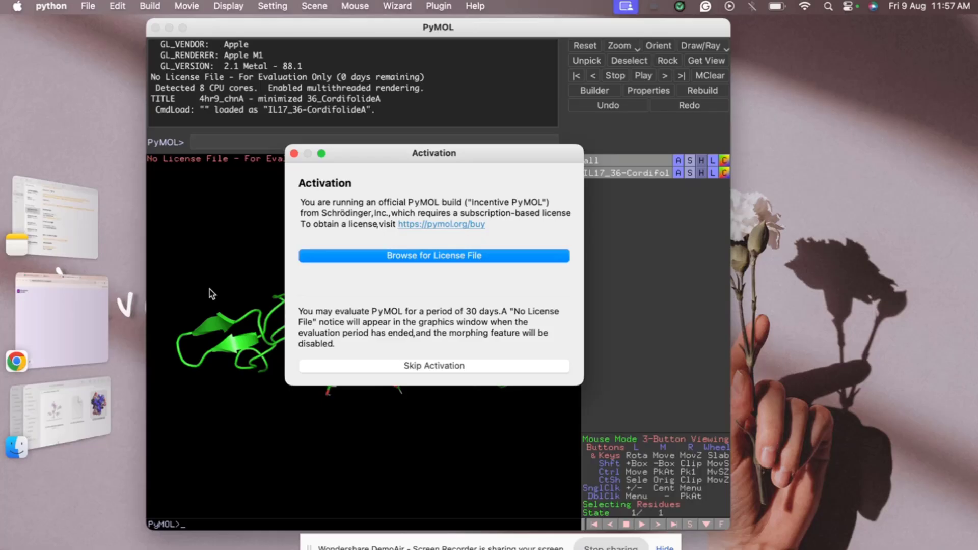
Step: Dismiss the activation notice, maximise PyMOL, and select the ligand plus GLU 95 and CYS 121
{"action": "left_click", "coordinate": [292, 153]}
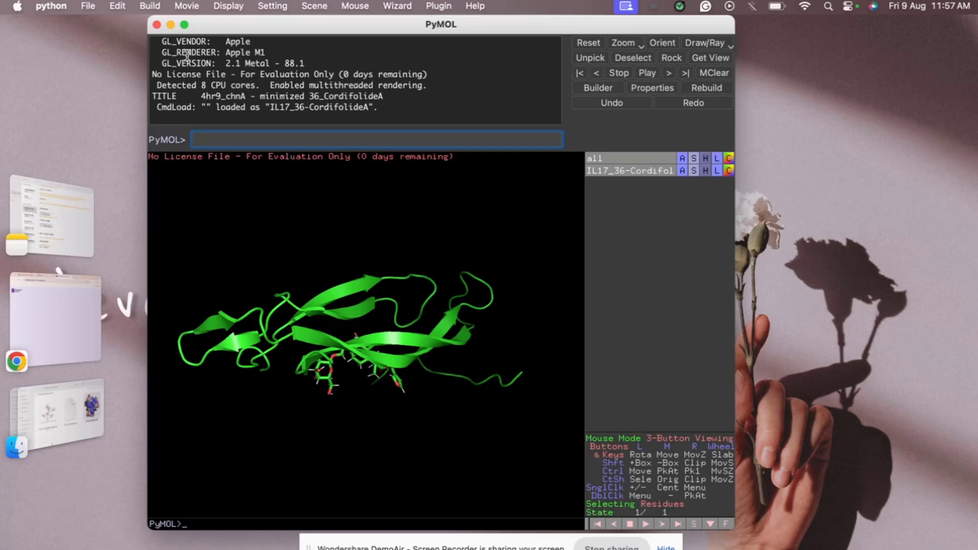
{"action": "left_click", "coordinate": [185, 25]}
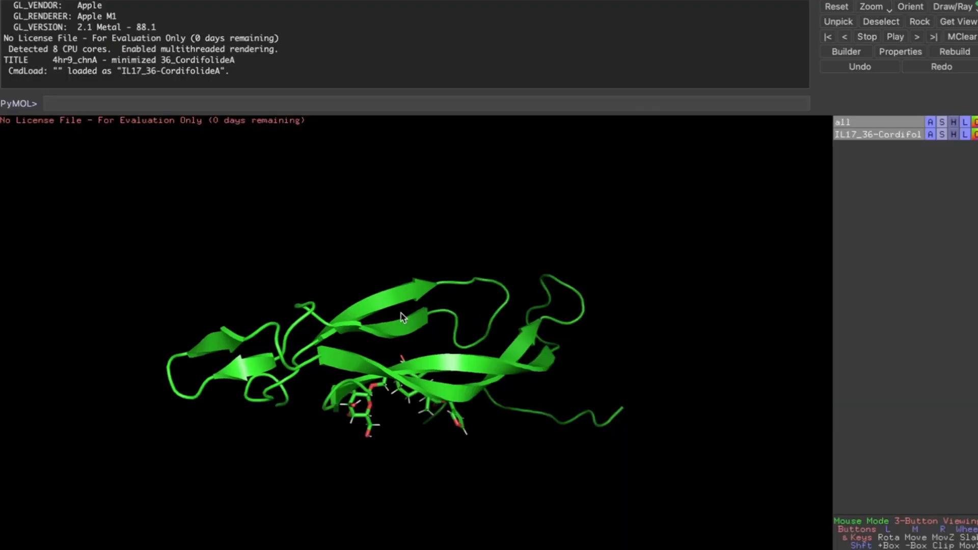
{"action": "left_click_drag", "start_coordinate": [402, 317], "coordinate": [397, 379]}
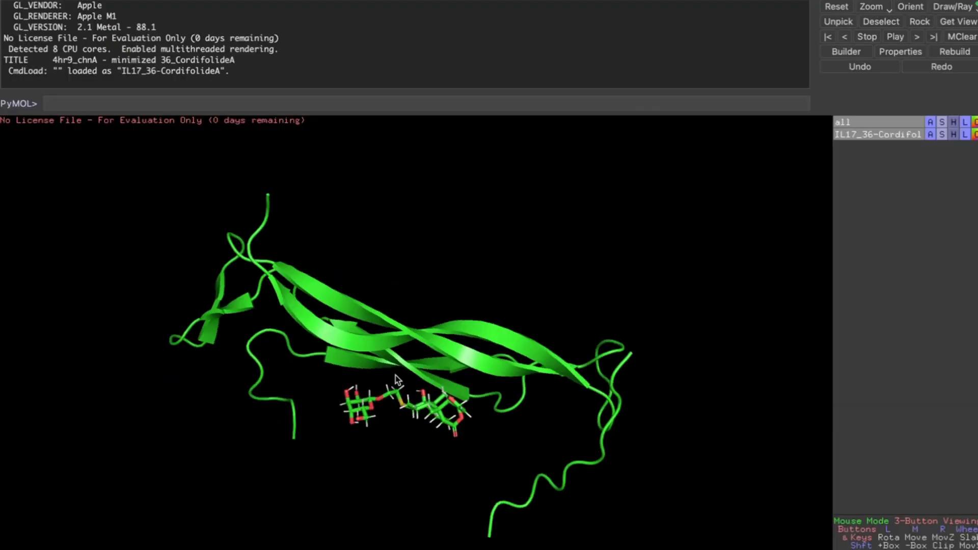
{"action": "left_click", "coordinate": [400, 406]}
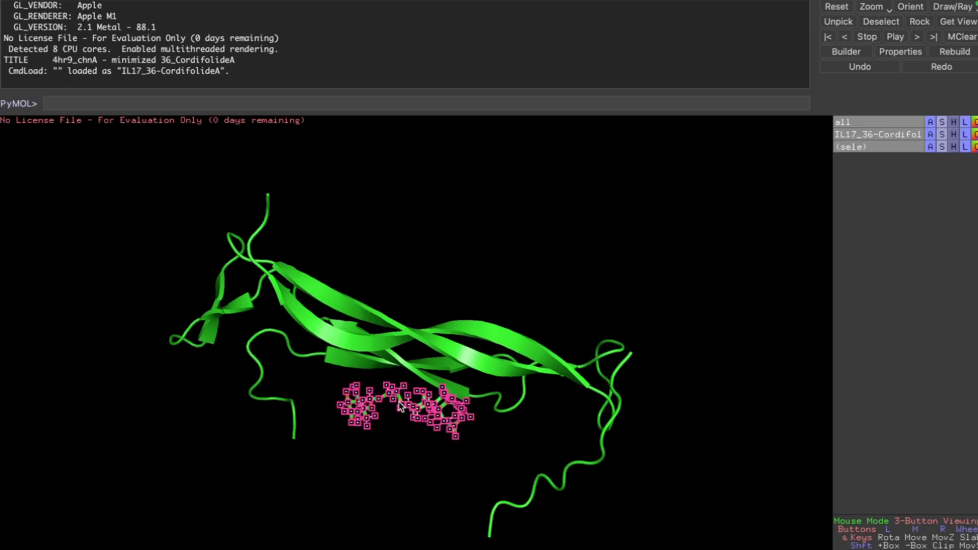
{"action": "left_click", "coordinate": [431, 346]}
{"action": "left_click", "coordinate": [344, 340]}
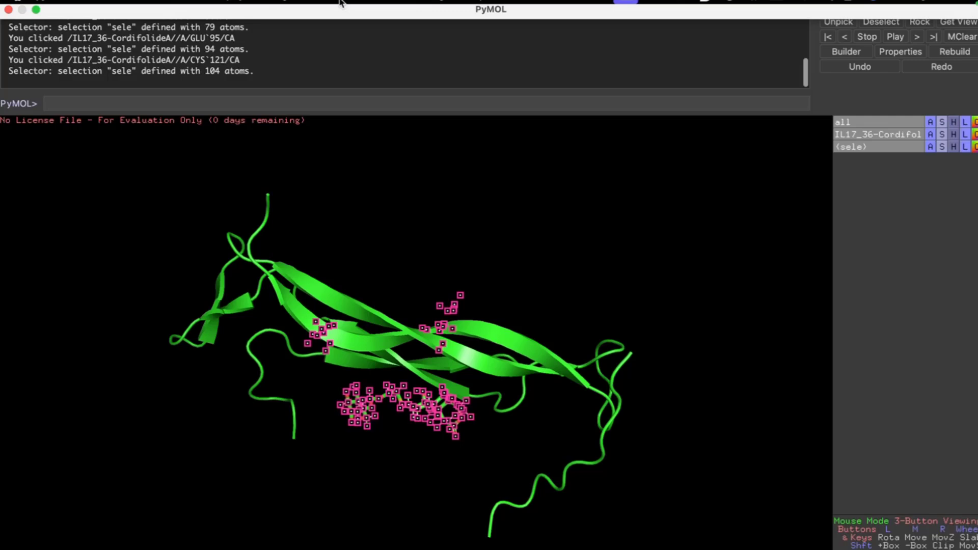
Step: Set the mouse selection mode to Chains and pick the protein chain
{"action": "left_click", "coordinate": [355, 6]}
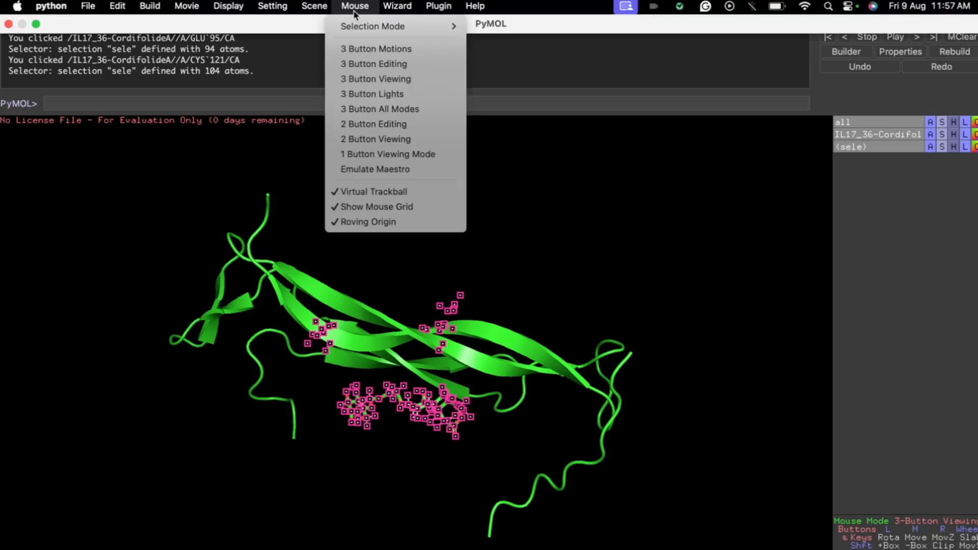
{"action": "mouse_move", "coordinate": [455, 29]}
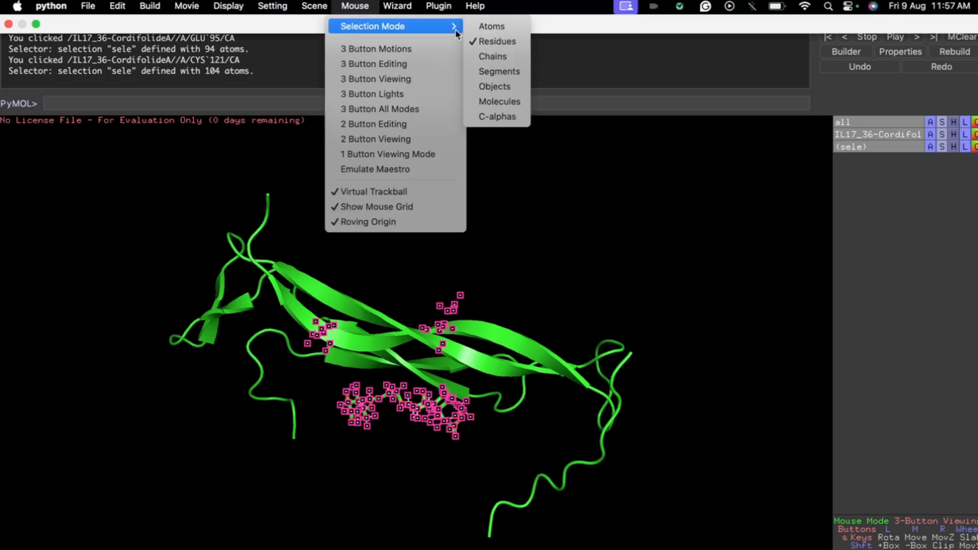
{"action": "left_click", "coordinate": [493, 56]}
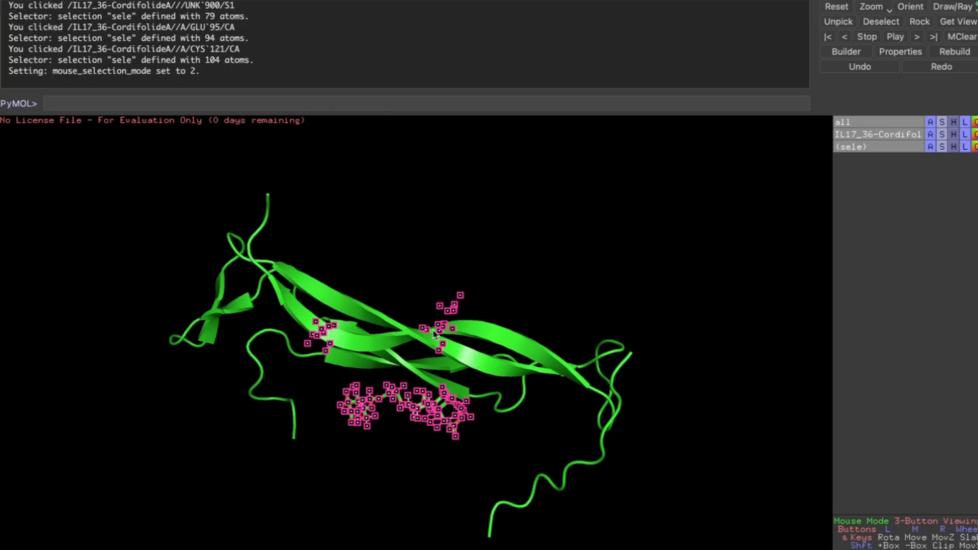
{"action": "left_click", "coordinate": [434, 333]}
Step: Select the whole IL17–ligand chain and show polar contacts within the selection as yellow dashes
{"action": "left_click", "coordinate": [390, 341]}
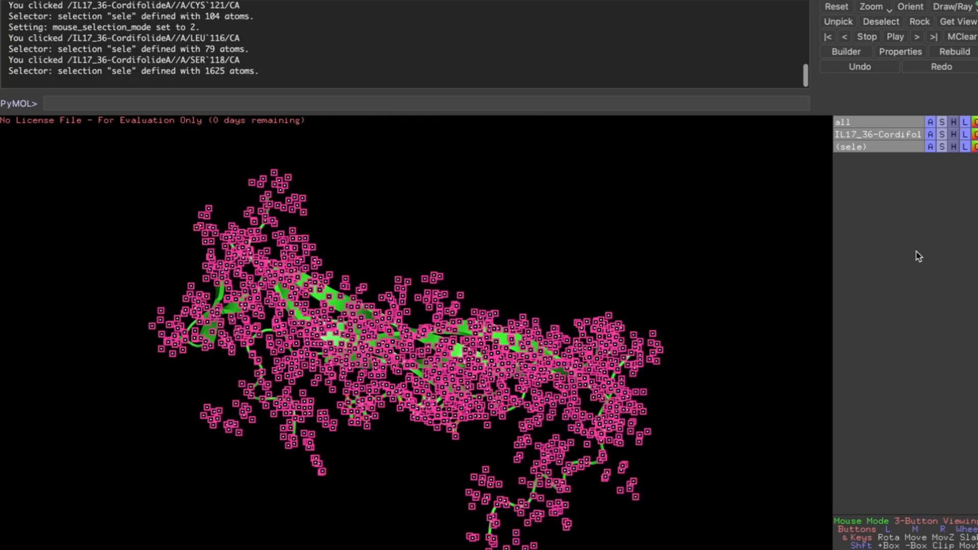
{"action": "left_click", "coordinate": [930, 147]}
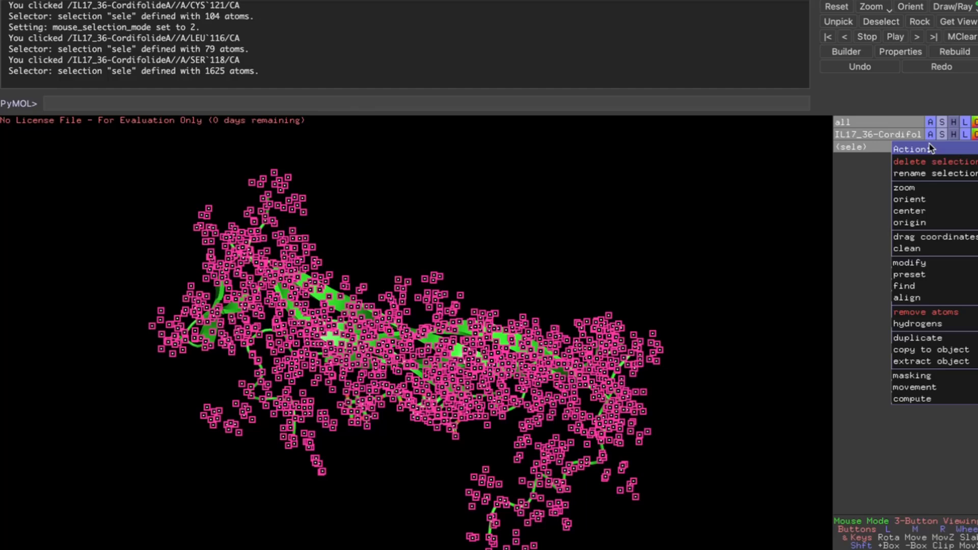
{"action": "mouse_move", "coordinate": [922, 289]}
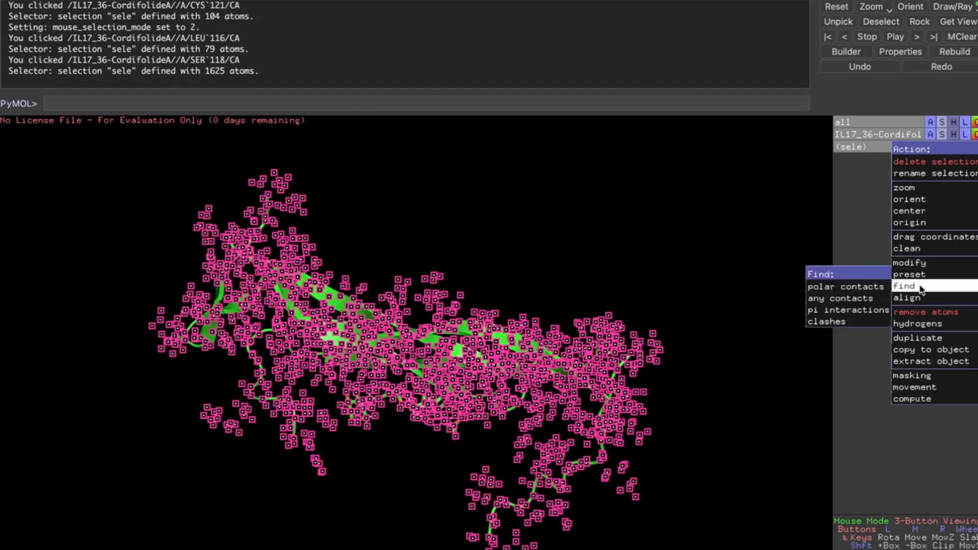
{"action": "mouse_move", "coordinate": [864, 292]}
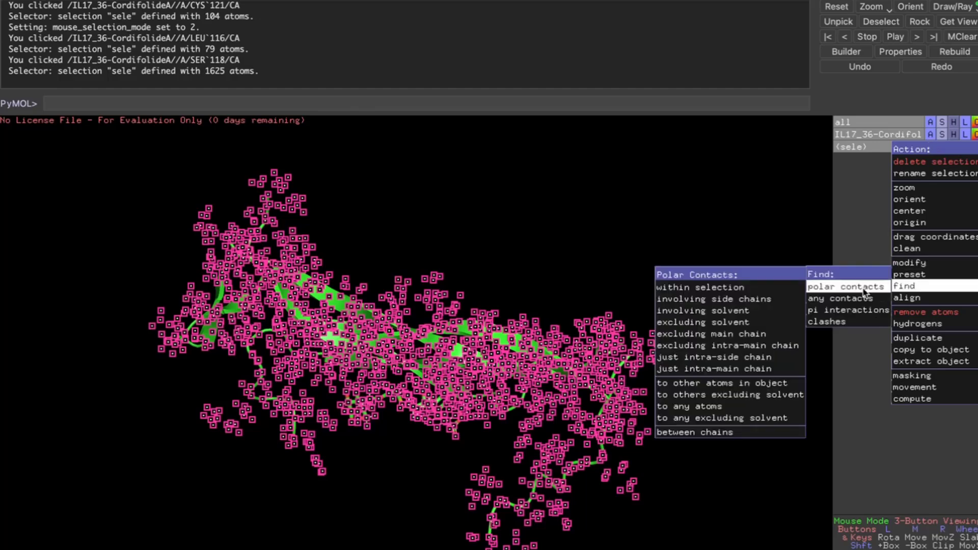
{"action": "left_click", "coordinate": [734, 288]}
{"action": "left_click_drag", "start_coordinate": [544, 240], "coordinate": [458, 332]}
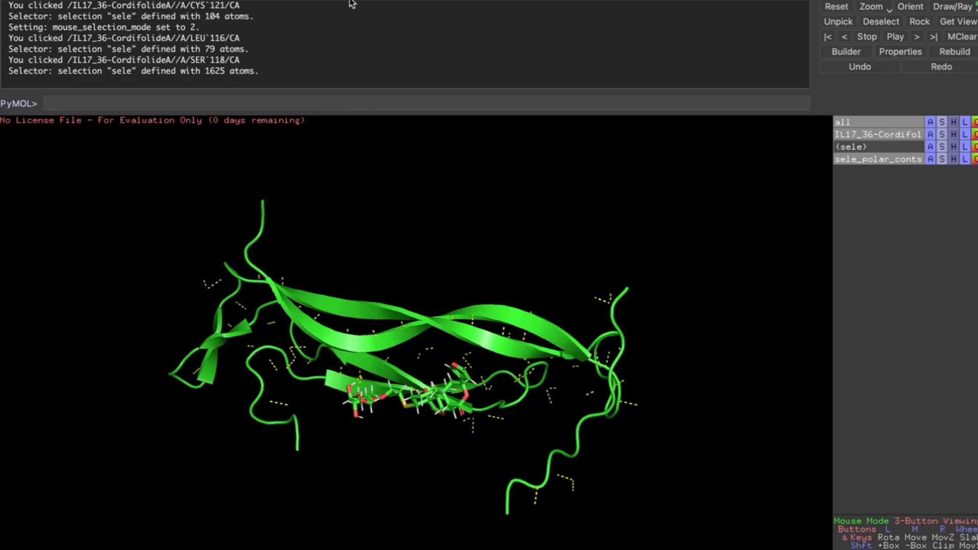
{"action": "mouse_move", "coordinate": [9, 31]}
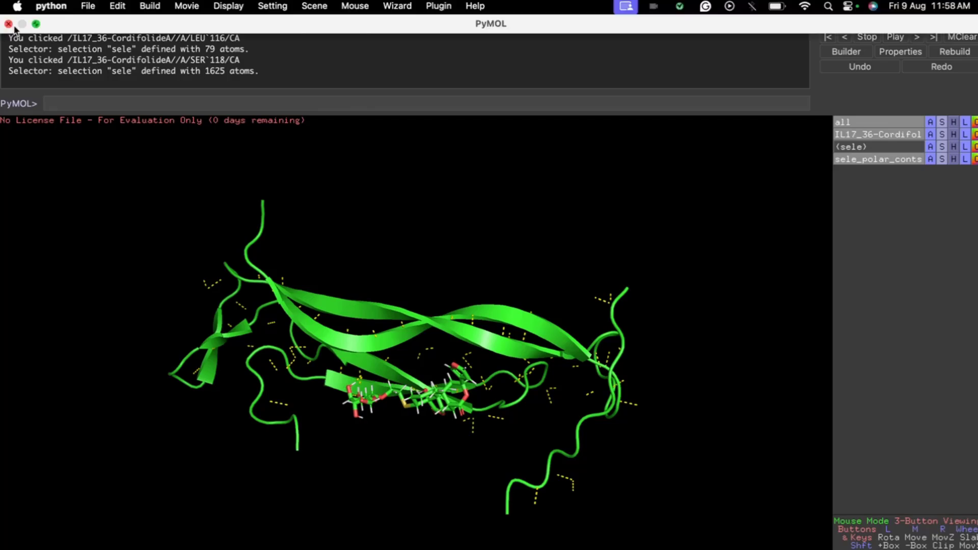
Step: Close the Mac PyMOL window and switch to the Windows remote desktop
{"action": "left_click", "coordinate": [8, 24]}
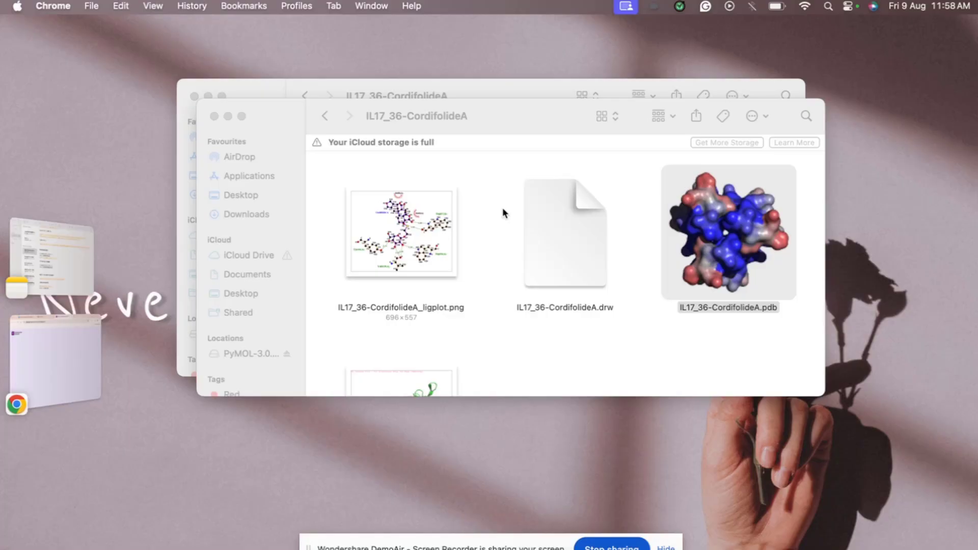
{"action": "key", "text": "ctrl+Up"}
{"action": "left_click", "coordinate": [622, 61]}
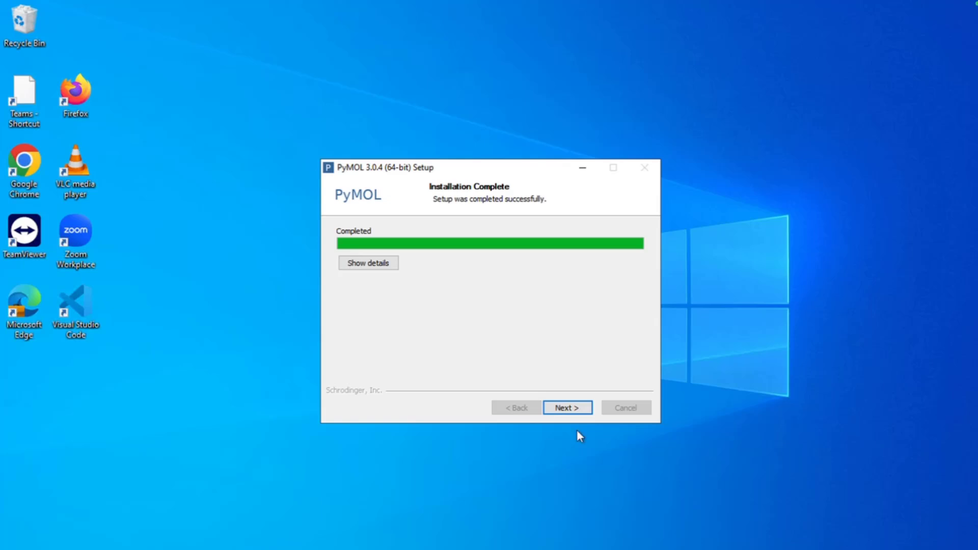
Step: Finish the PyMOL 3.0.4 installer and open the Start menu showing PyMOL
{"action": "left_click", "coordinate": [576, 407]}
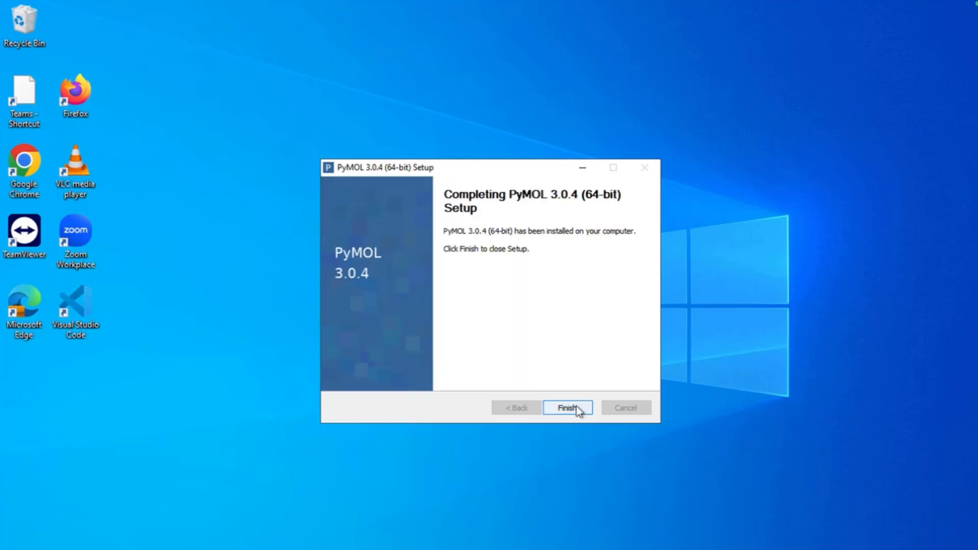
{"action": "left_click", "coordinate": [575, 407]}
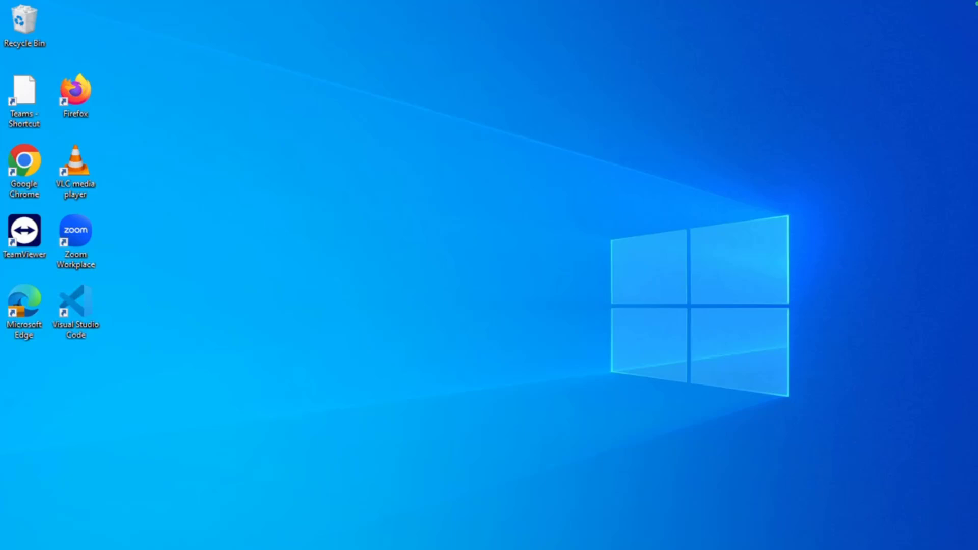
{"action": "key", "text": "super"}
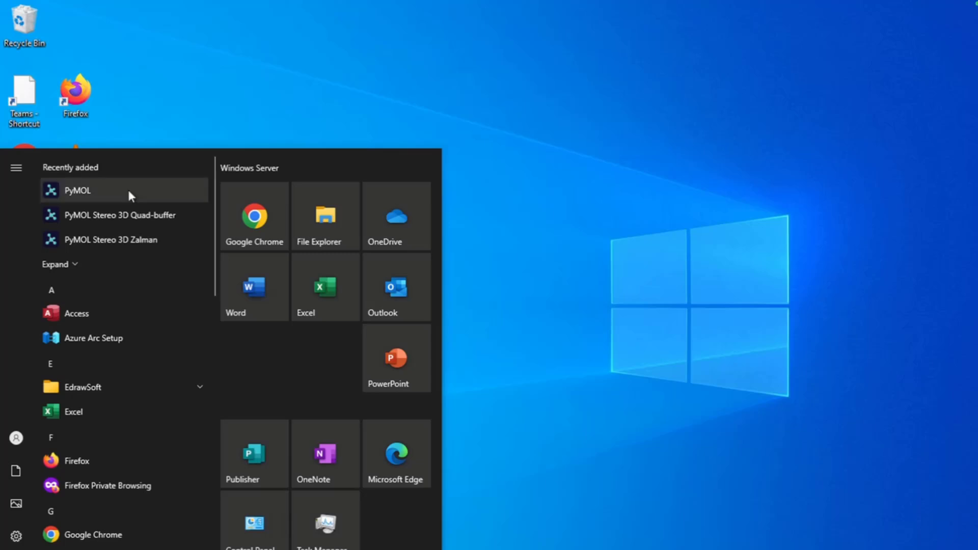
Step: Launch PyMOL 3.0.4 from the Start menu, skip activation, and enlarge the viewer over the console
{"action": "left_click", "coordinate": [111, 194]}
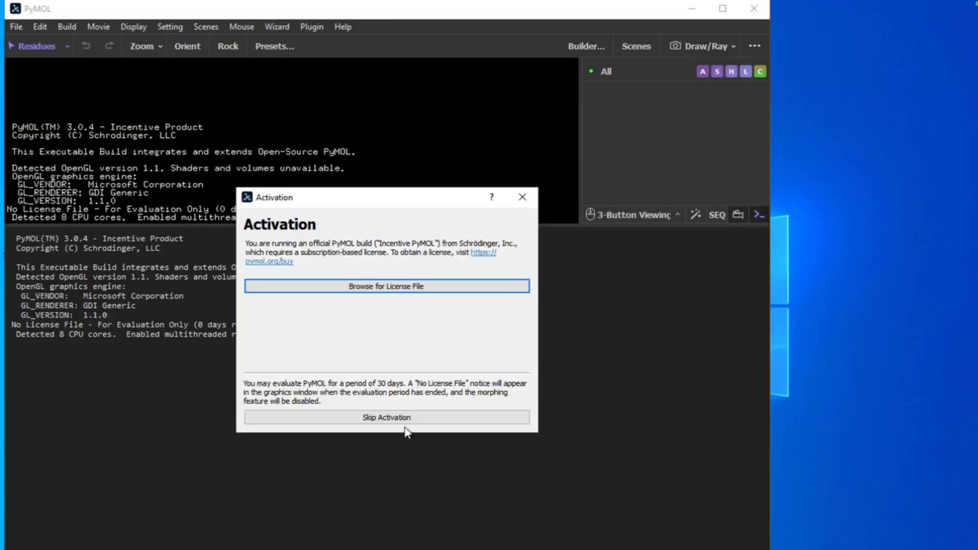
{"action": "left_click", "coordinate": [407, 420]}
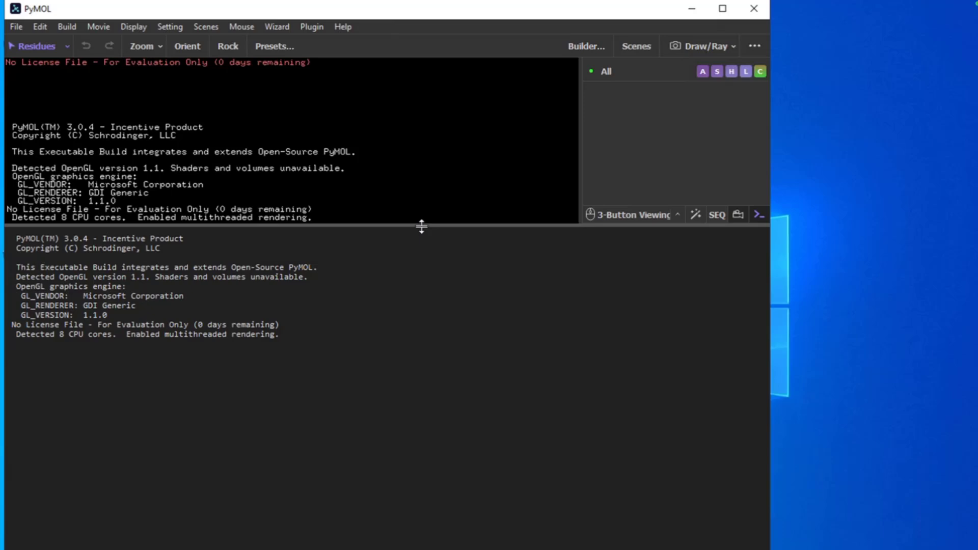
{"action": "left_click_drag", "start_coordinate": [421, 226], "coordinate": [438, 548]}
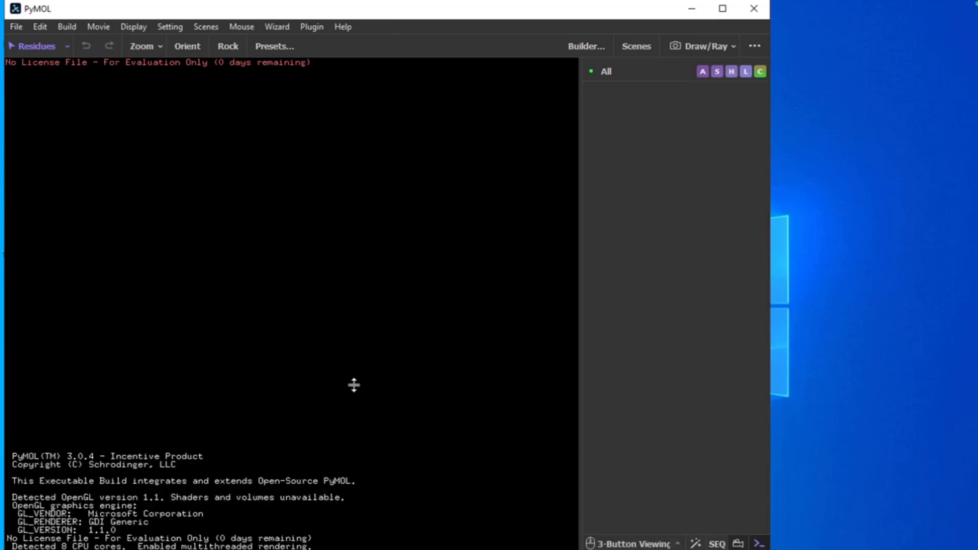
{"action": "left_click", "coordinate": [17, 28]}
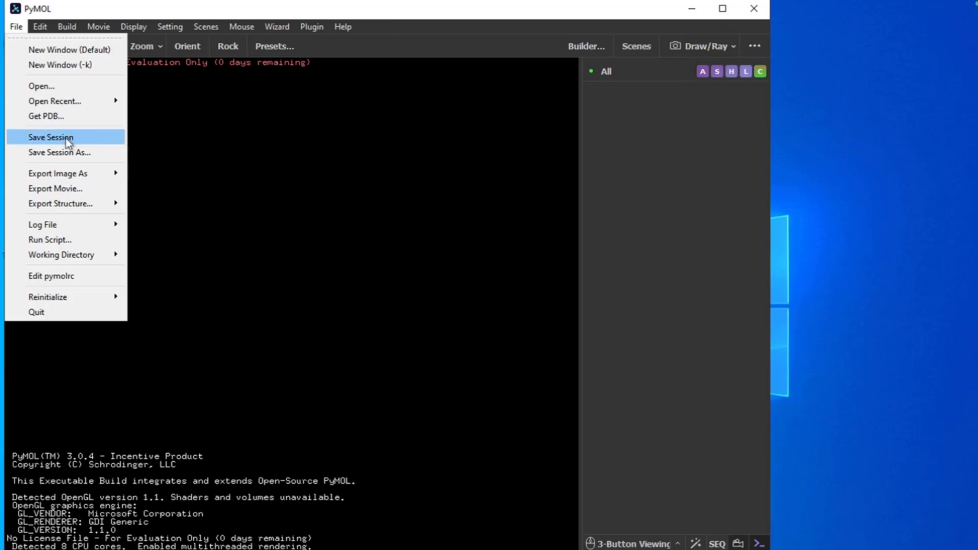
{"action": "mouse_move", "coordinate": [122, 172]}
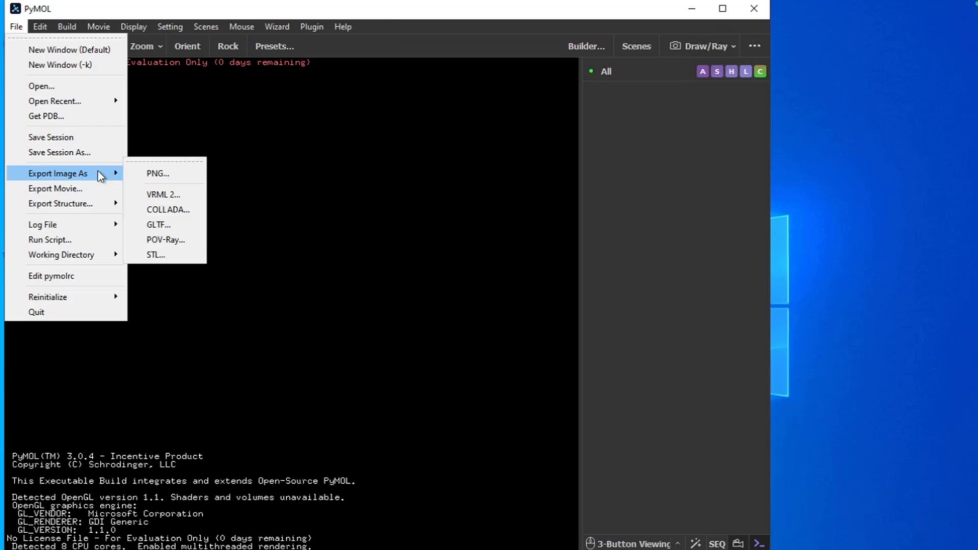
{"action": "left_click", "coordinate": [359, 121]}
{"action": "left_click", "coordinate": [142, 26]}
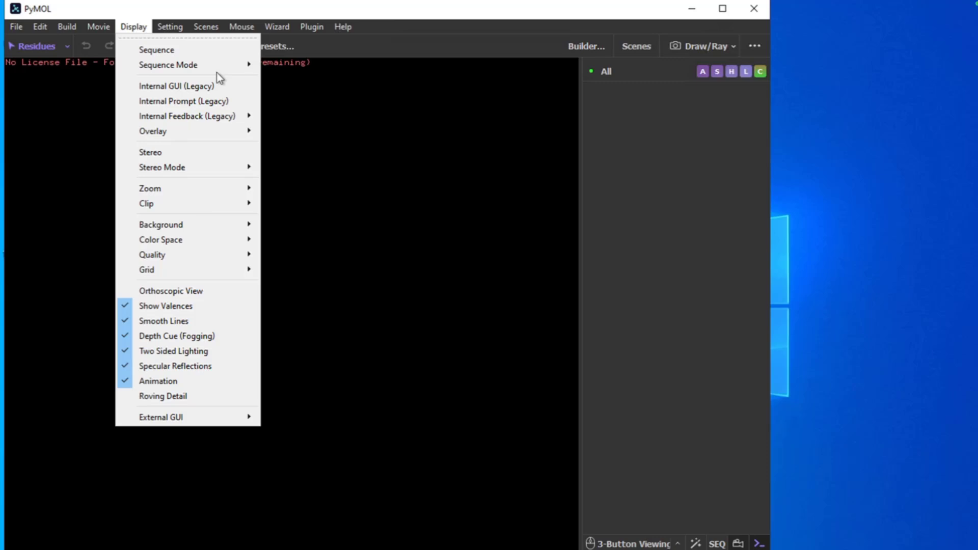
{"action": "left_click", "coordinate": [491, 187]}
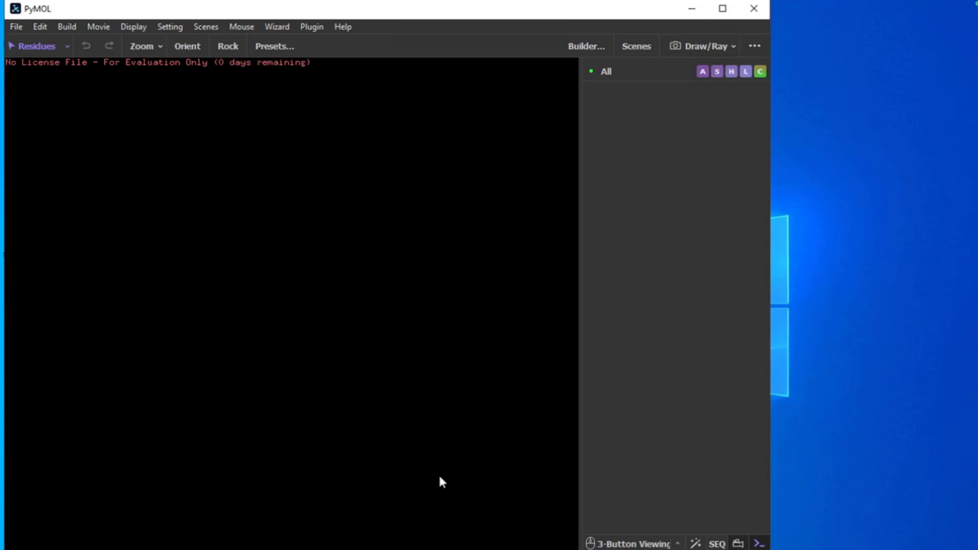
{"action": "mouse_move", "coordinate": [384, 549]}
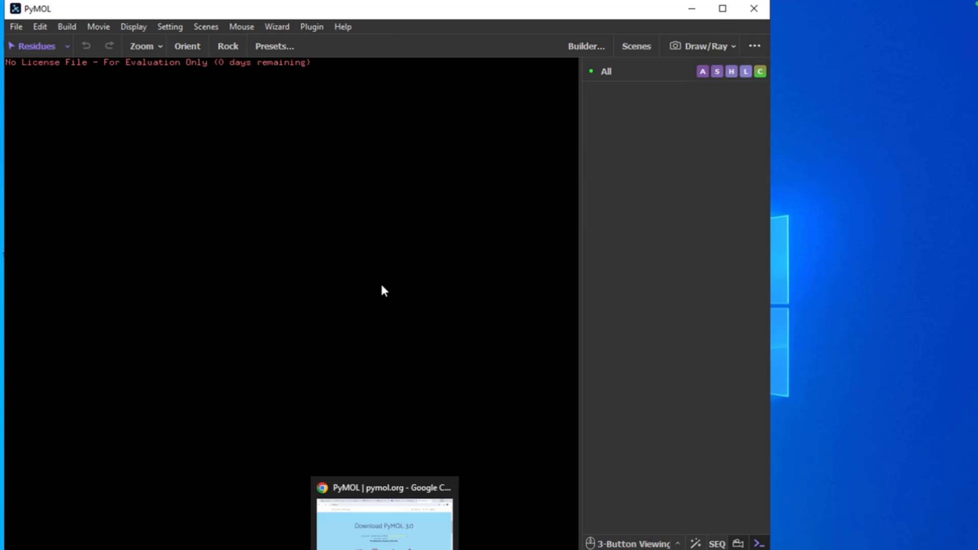
Step: Scroll Chrome's pymol.org Download PyMOL 3.0 page, then return to the Mac desktop
{"action": "key", "text": "alt+Tab"}
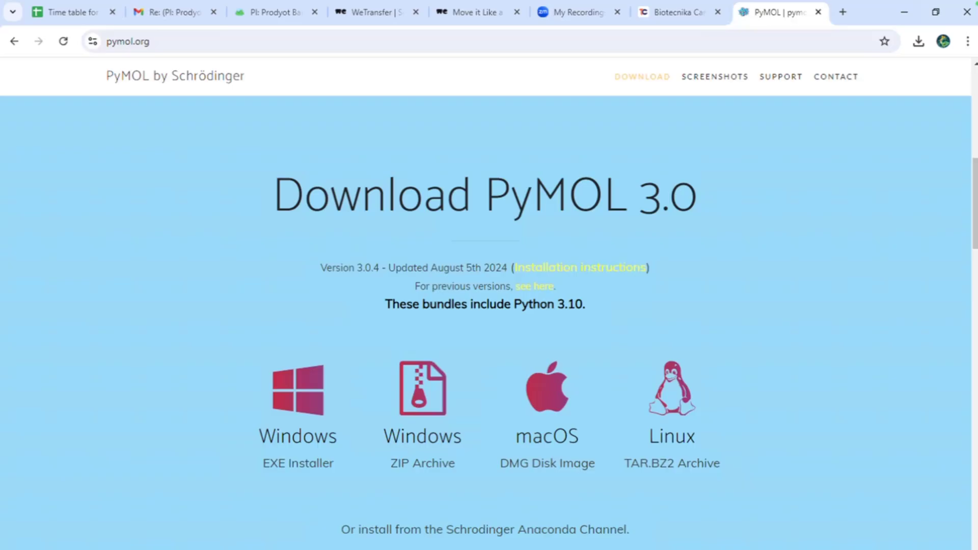
{"action": "scroll", "coordinate": [493, 248], "scroll_direction": "down", "scroll_amount": 1}
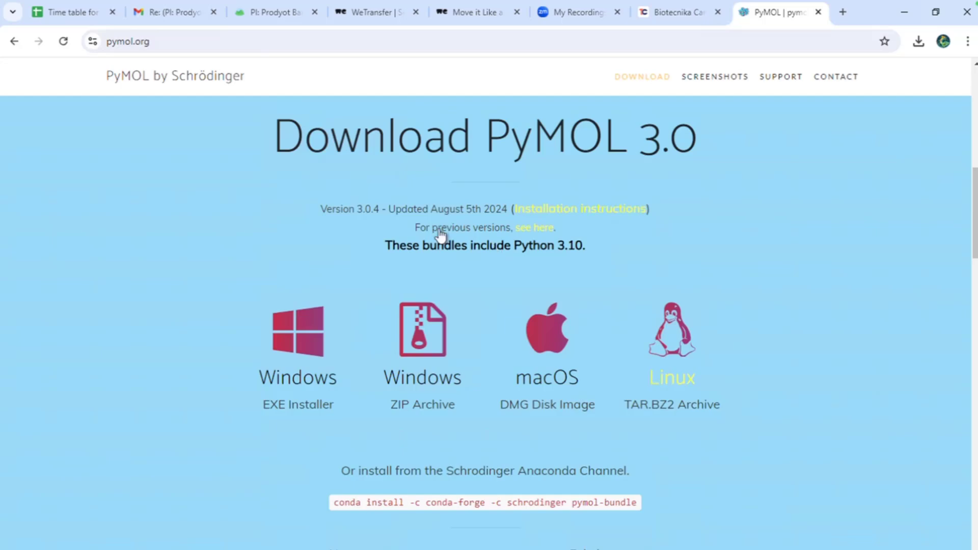
{"action": "key", "text": "ctrl+Up"}
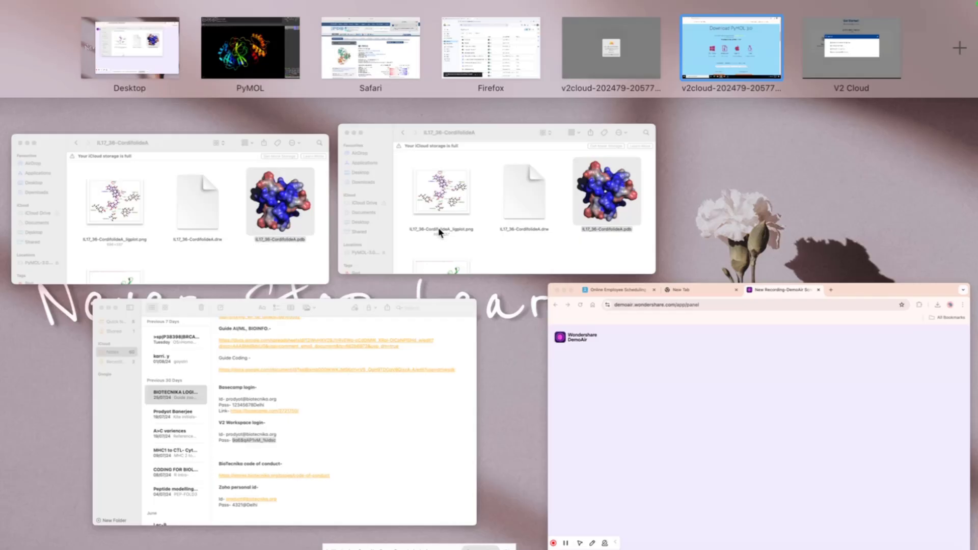
{"action": "left_click", "coordinate": [828, 166]}
{"action": "left_click", "coordinate": [566, 472]}
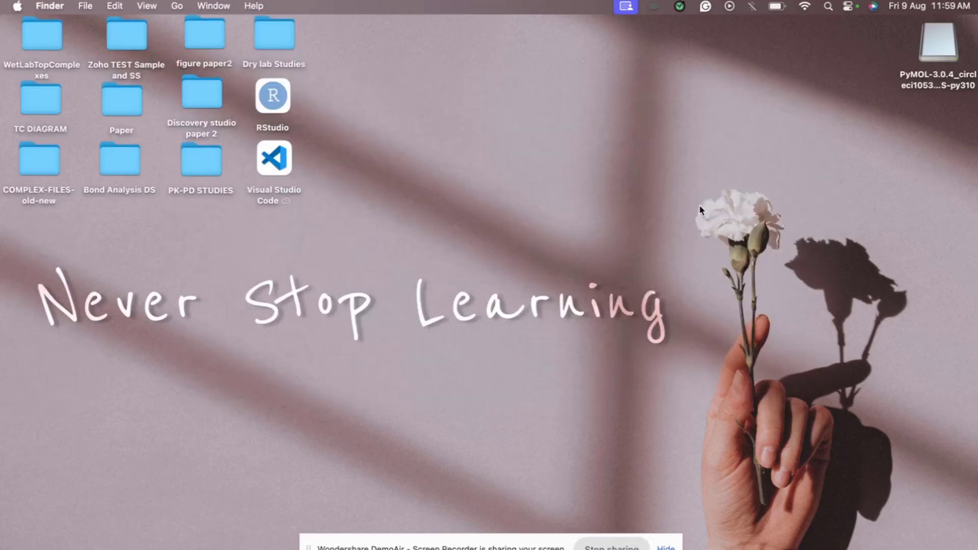